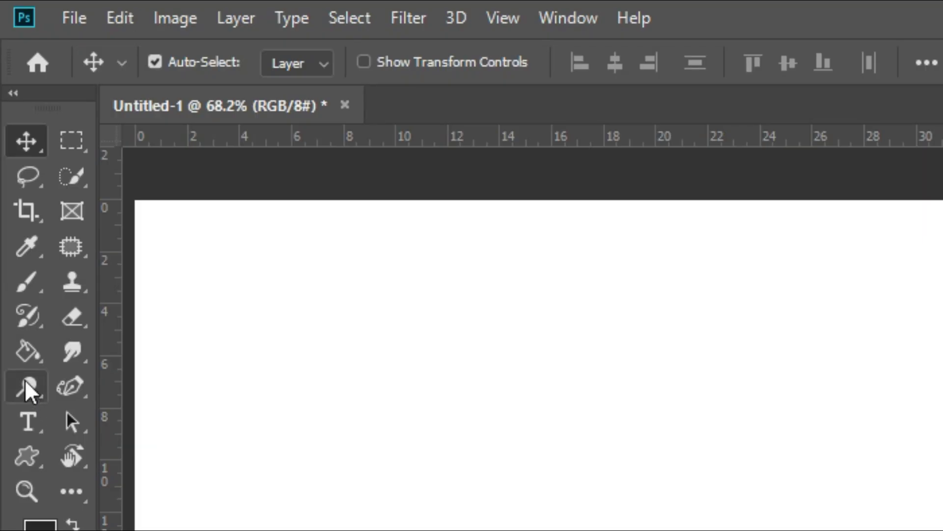
Step: Switch to the Gradient Tool and fill the canvas with a dark-grey-to-white gradient, left to right
left_click(24, 350)
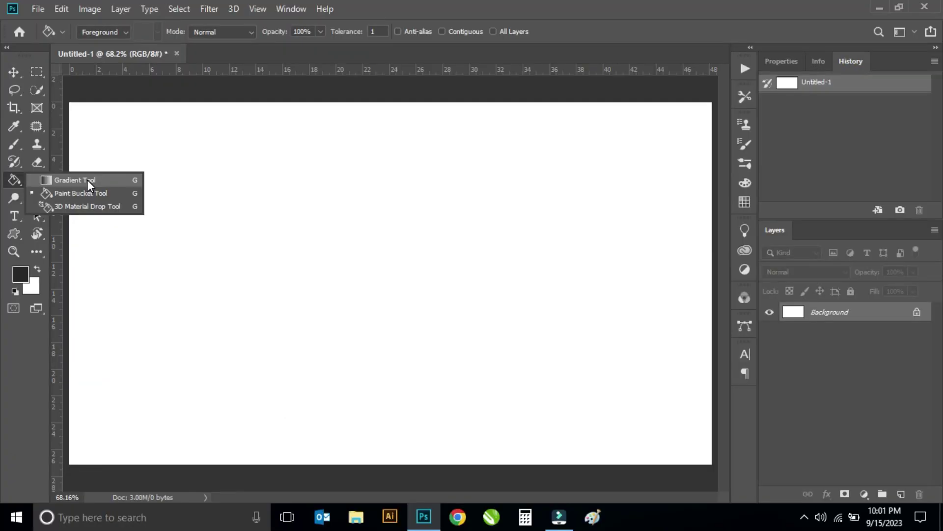
left_click(89, 181)
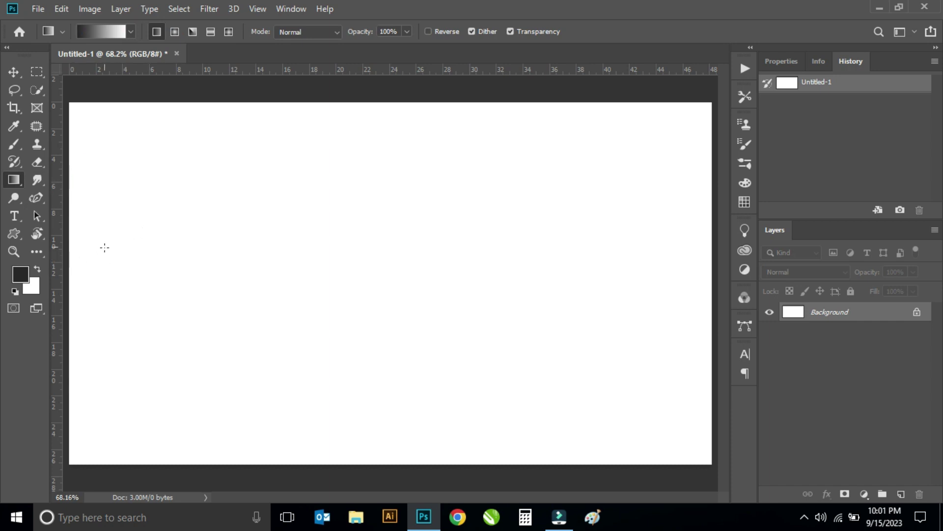
left_click_drag(96, 261, 632, 261)
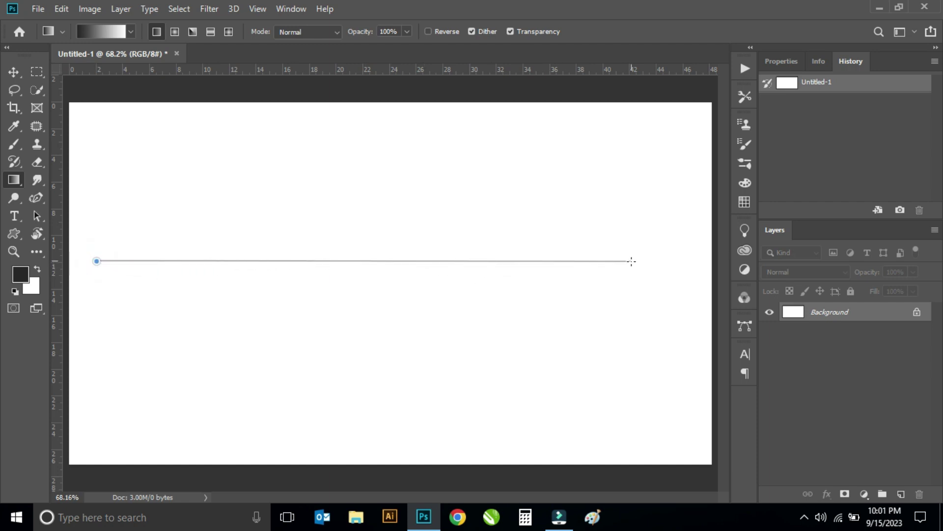
left_click_drag(632, 261, 632, 261)
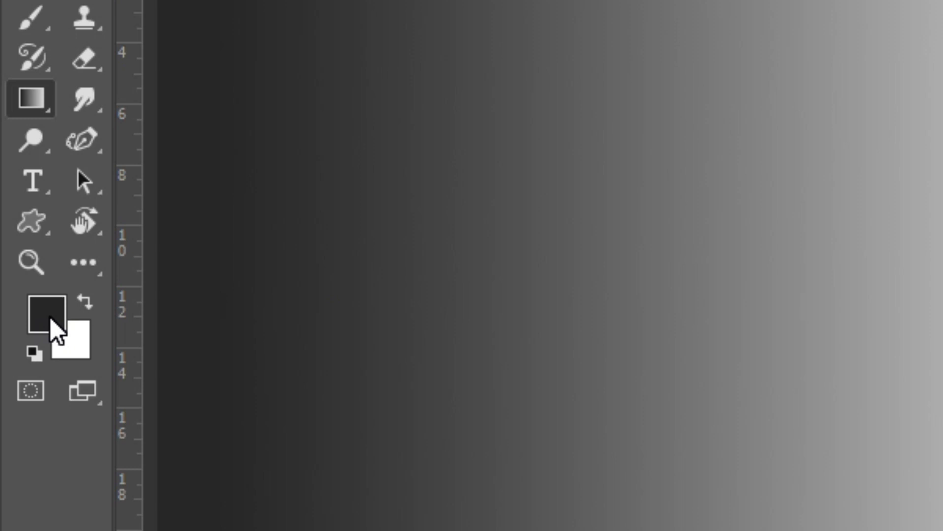
Step: Set foreground red and background blue #242bbc, then drag a red-to-blue gradient across
left_click(53, 328)
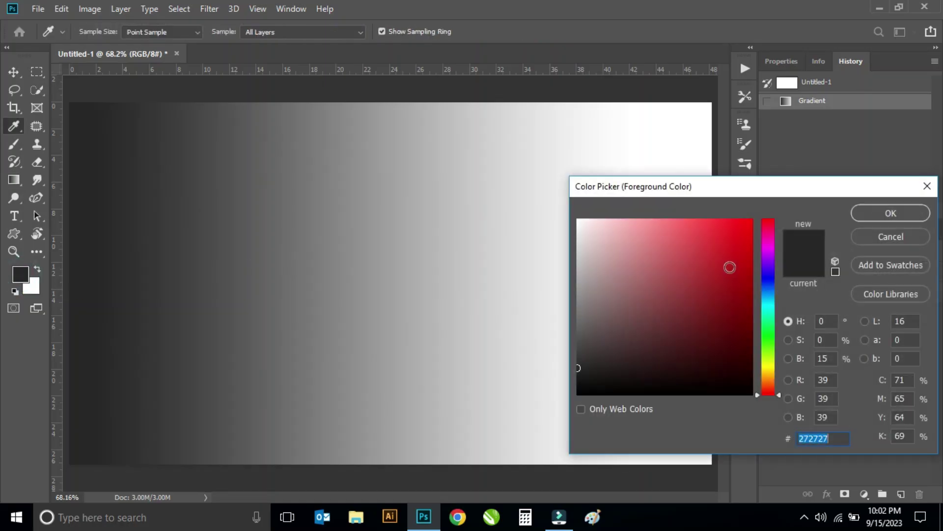
left_click(731, 266)
left_click(873, 213)
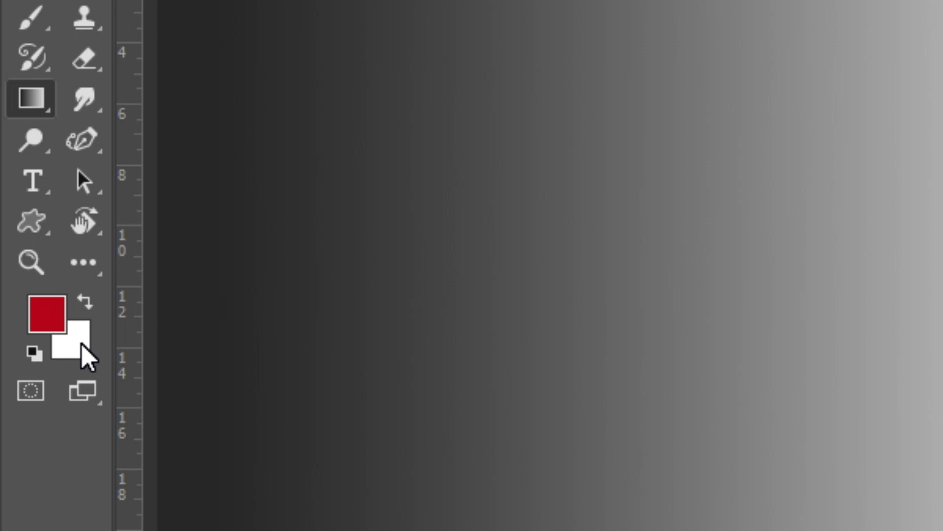
left_click(39, 289)
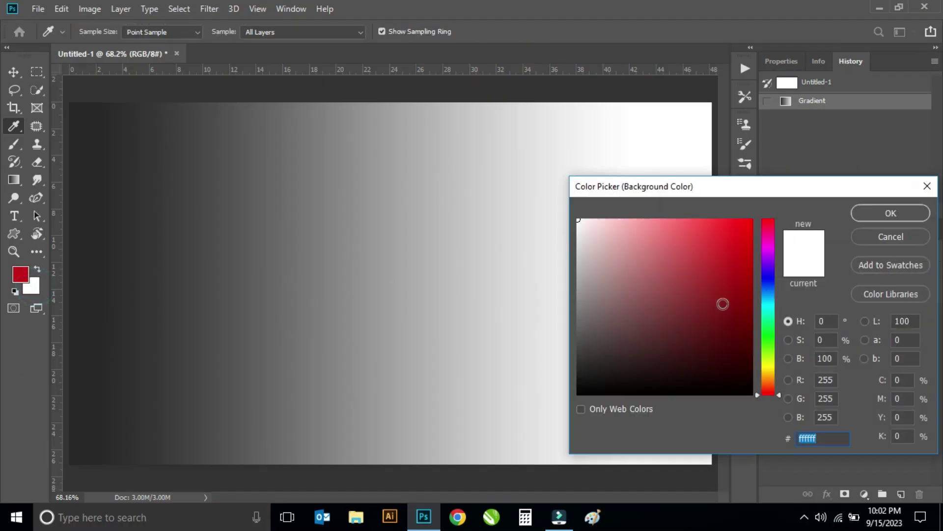
left_click(768, 279)
left_click(719, 265)
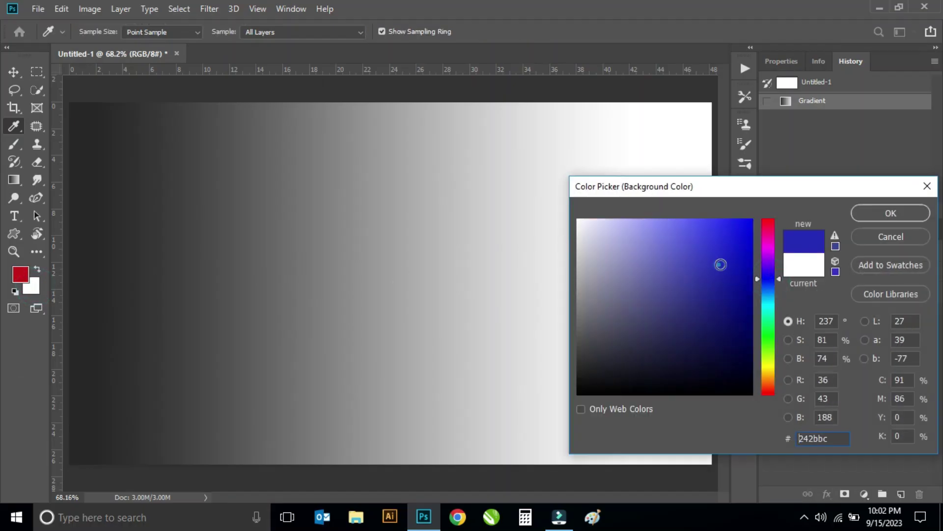
left_click(874, 217)
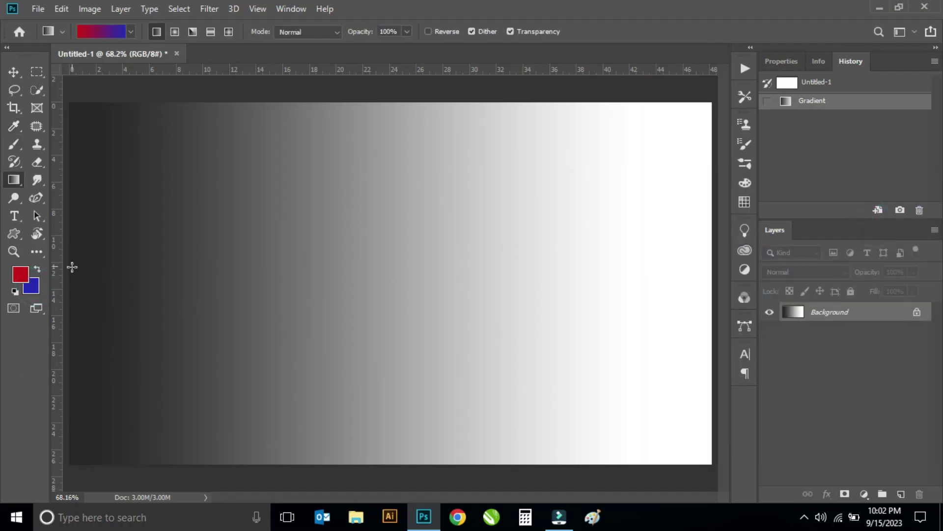
mouse_move(73, 267)
left_mouse_down()
mouse_move(629, 267)
mouse_move(622, 272)
left_mouse_up()
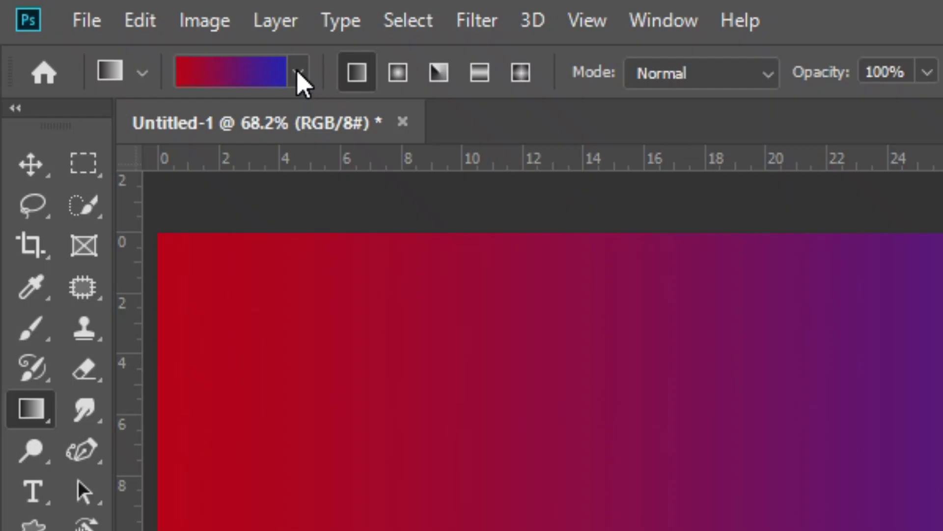
Step: Fill the canvas horizontally with the red-green preset gradient
left_click(298, 72)
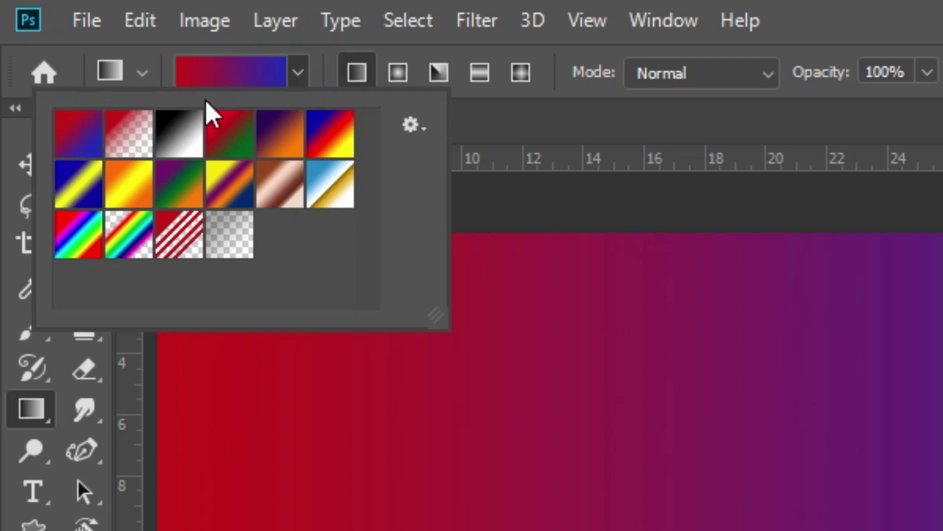
left_click_drag(211, 113, 354, 296)
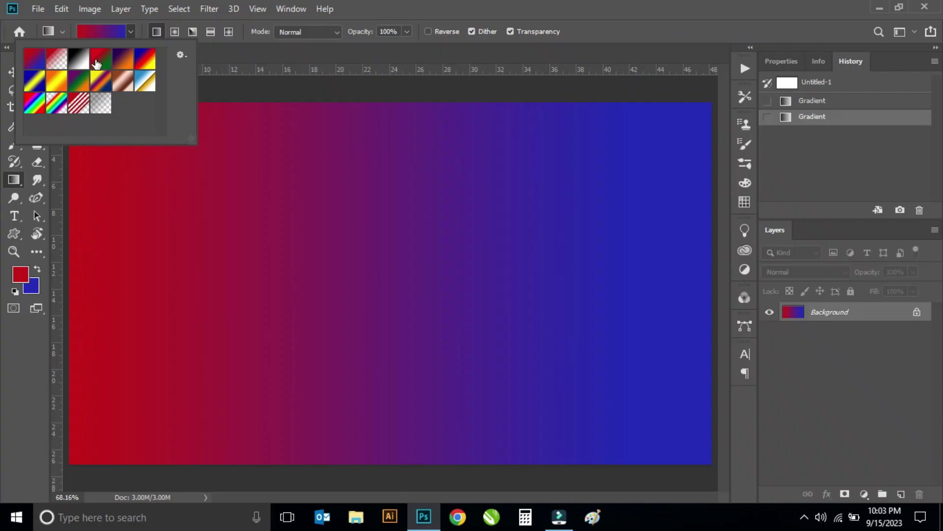
left_click(100, 60)
left_click_drag(83, 235, 667, 234)
Step: Apply slanted fills with the yellow-violet-orange-blue preset, then the blue-white-gold preset
left_click(130, 31)
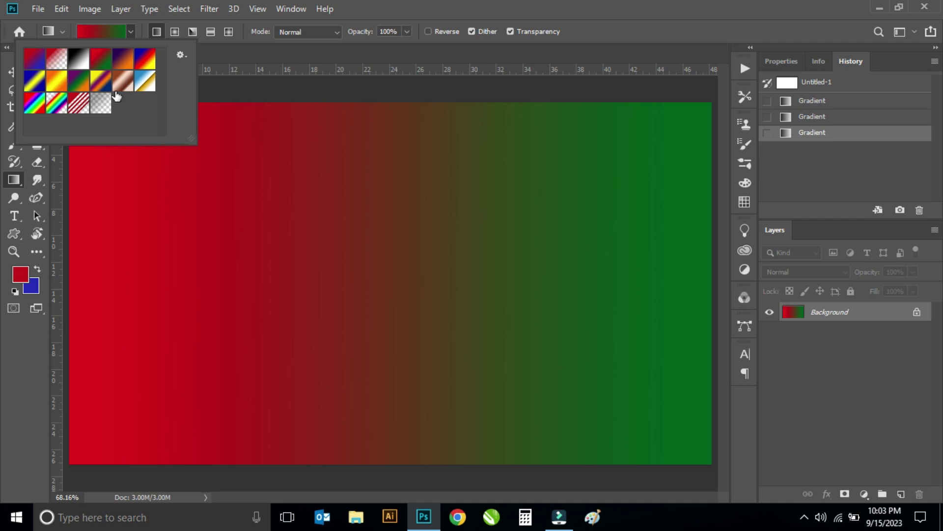
left_click(101, 88)
left_click_drag(105, 215, 376, 277)
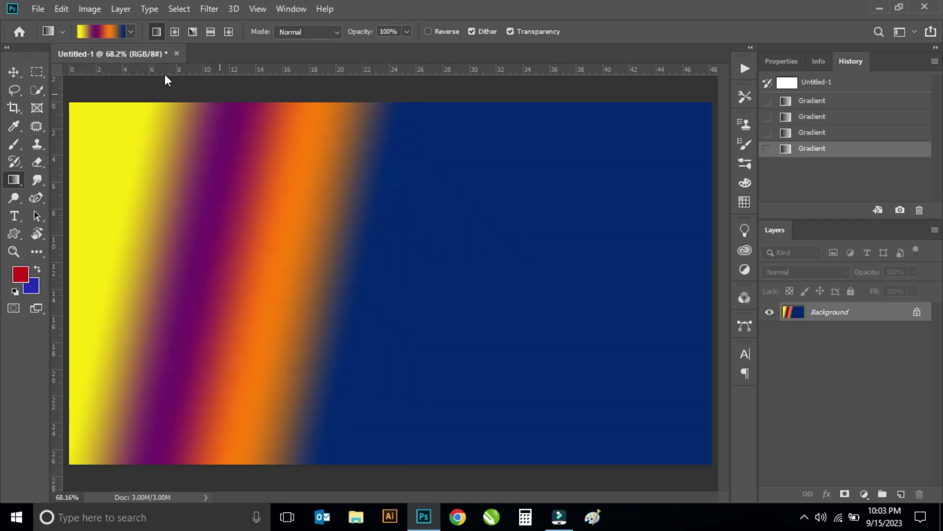
left_click(131, 32)
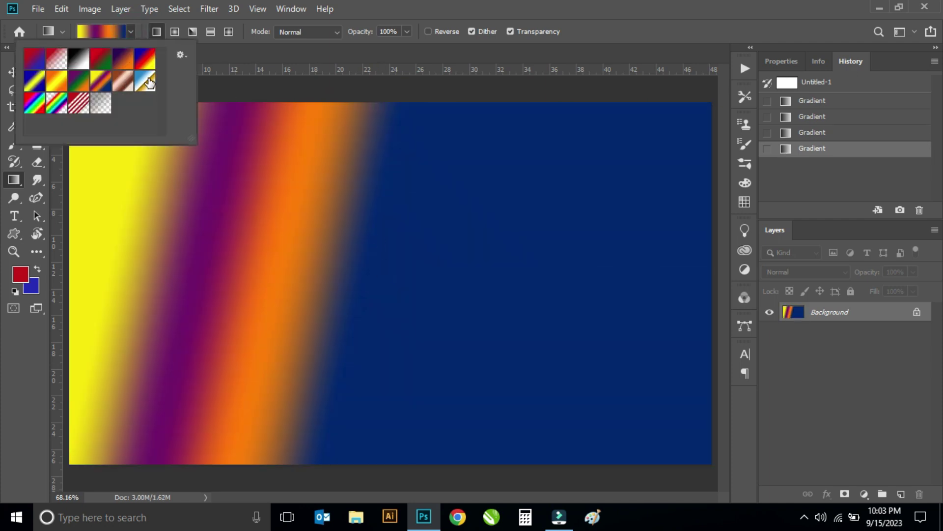
left_click(146, 81)
left_click_drag(190, 201, 558, 269)
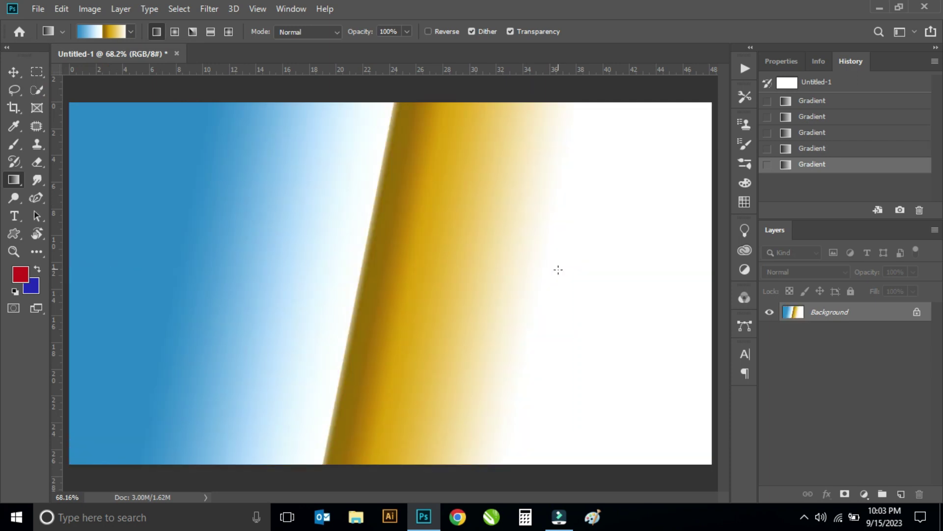
Step: Select the red-to-blue preset and reset colours to default black and white
left_click(131, 33)
left_click(37, 62)
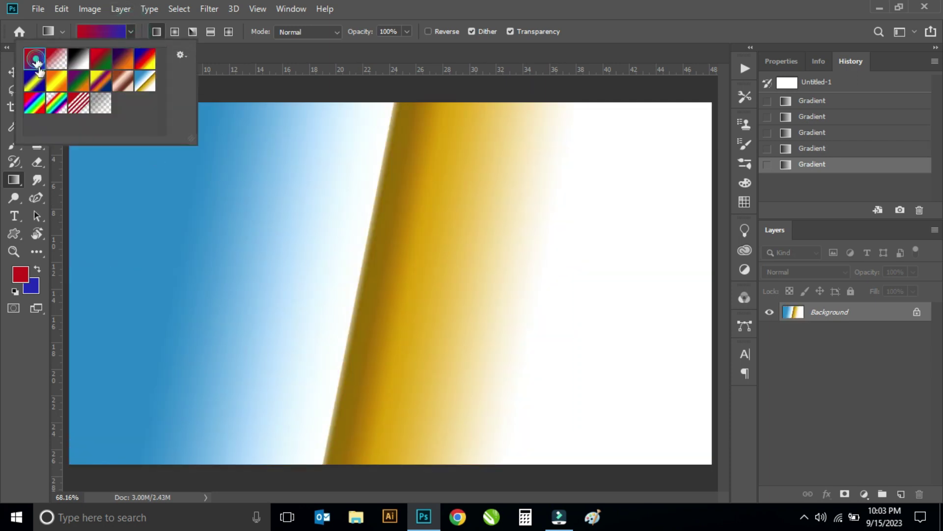
left_click(348, 20)
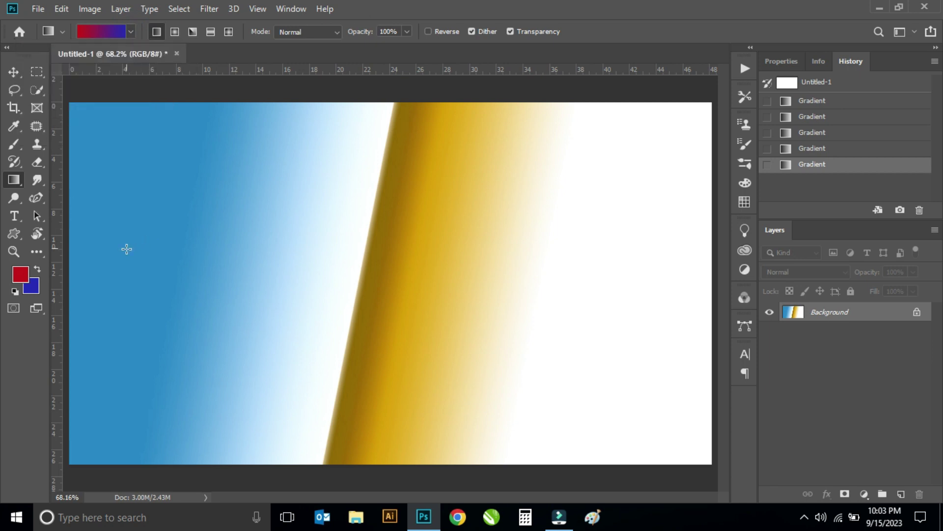
key("d")
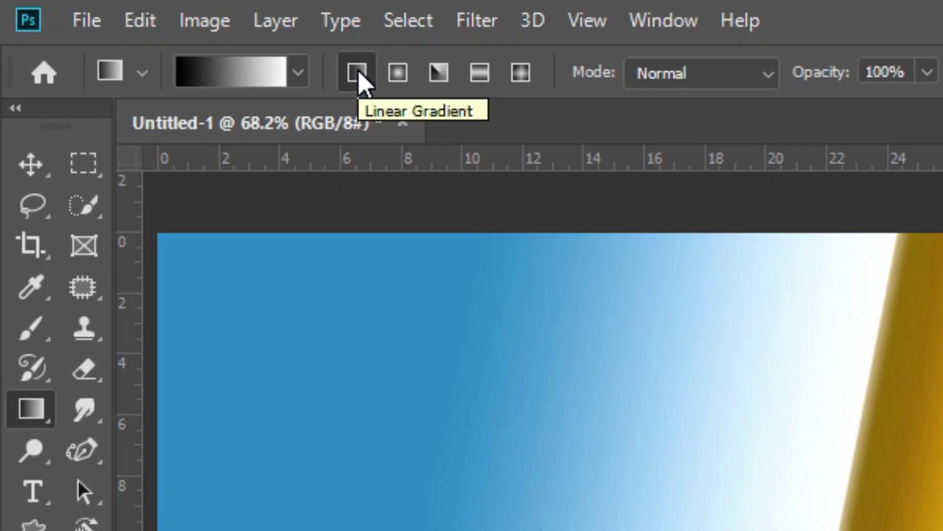
Step: Draw a diagonal black-to-white linear gradient, then switch to Radial and drag from the left edge
left_click(360, 78)
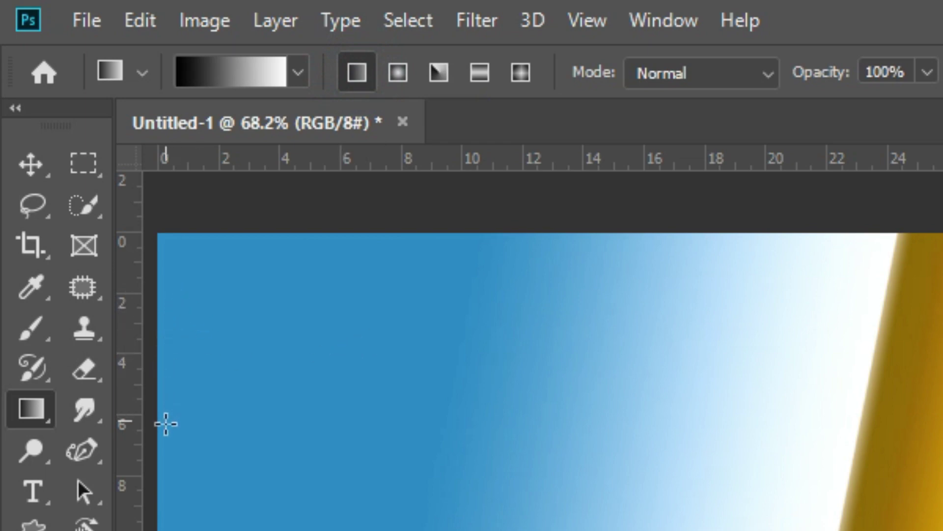
mouse_move(158, 436)
left_mouse_down()
mouse_move(397, 229)
mouse_move(675, 204)
left_mouse_up()
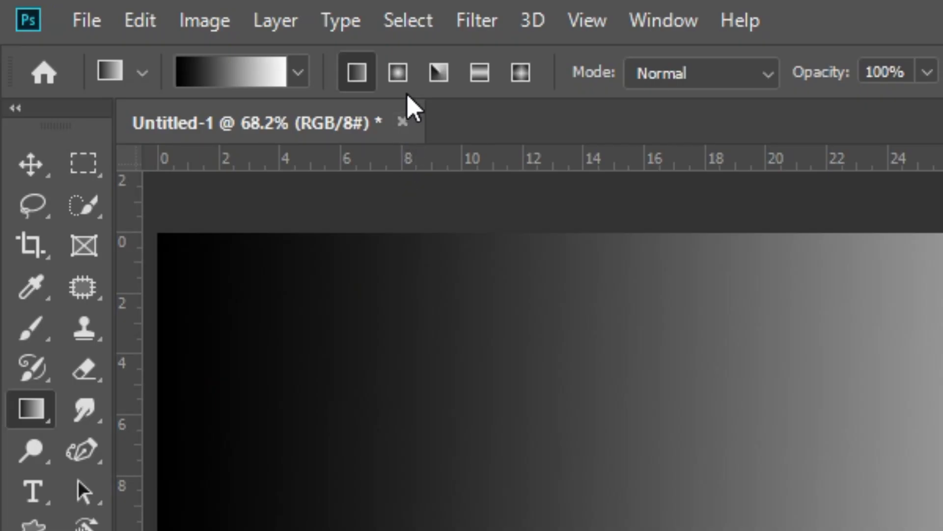
left_click(399, 74)
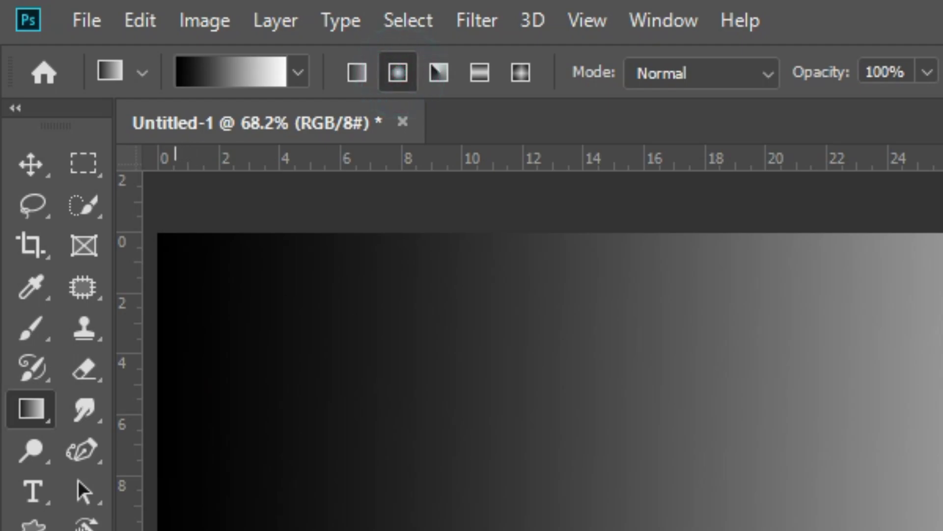
left_click_drag(71, 249, 519, 252)
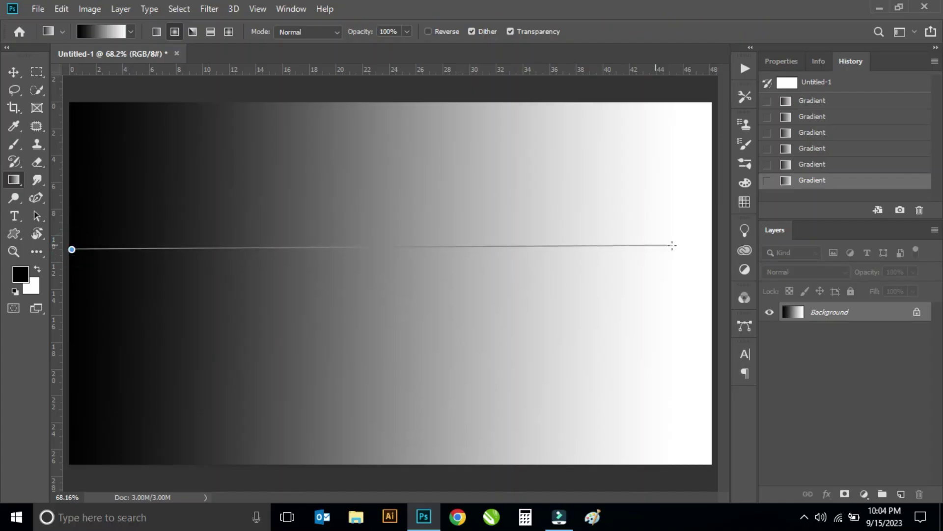
left_click_drag(644, 247, 672, 245)
Step: Redraw the radial gradient several times, undoing twice, ending with a dark centre lower-middle
left_click_drag(314, 190, 533, 327)
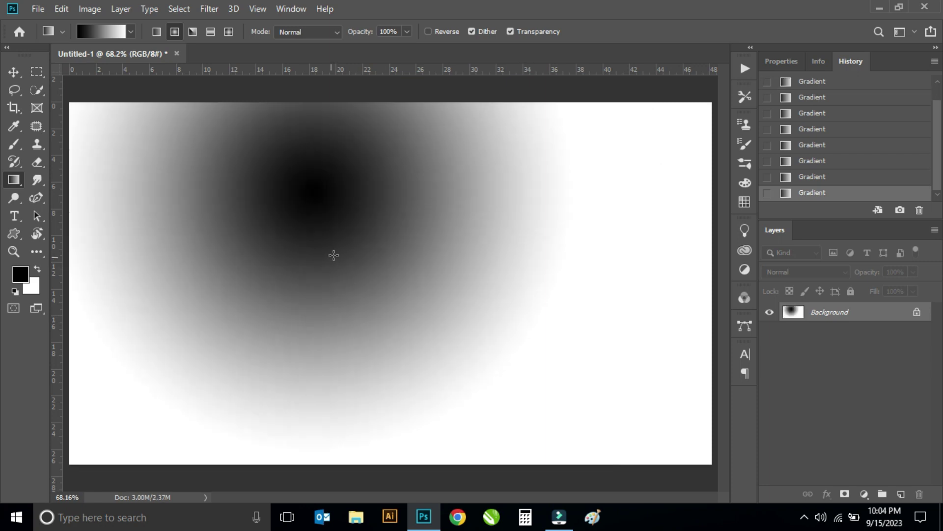
key("ctrl+z")
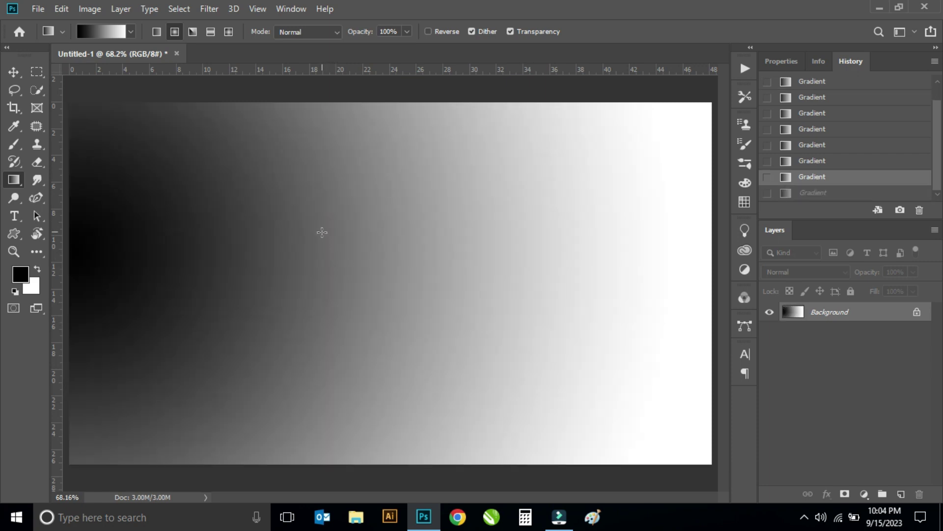
key("ctrl+z")
left_click_drag(312, 209, 404, 301)
left_click_drag(429, 257, 496, 329)
left_click_drag(261, 226, 331, 308)
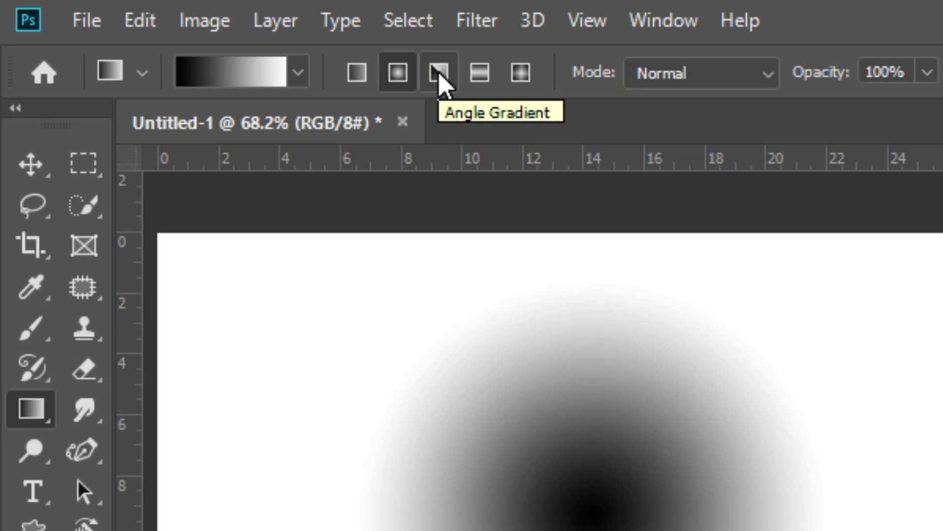
Step: Switch to Angle Gradient and draw a black-to-white angle fill centred mid-canvas
left_click(193, 32)
left_click_drag(113, 121, 613, 398)
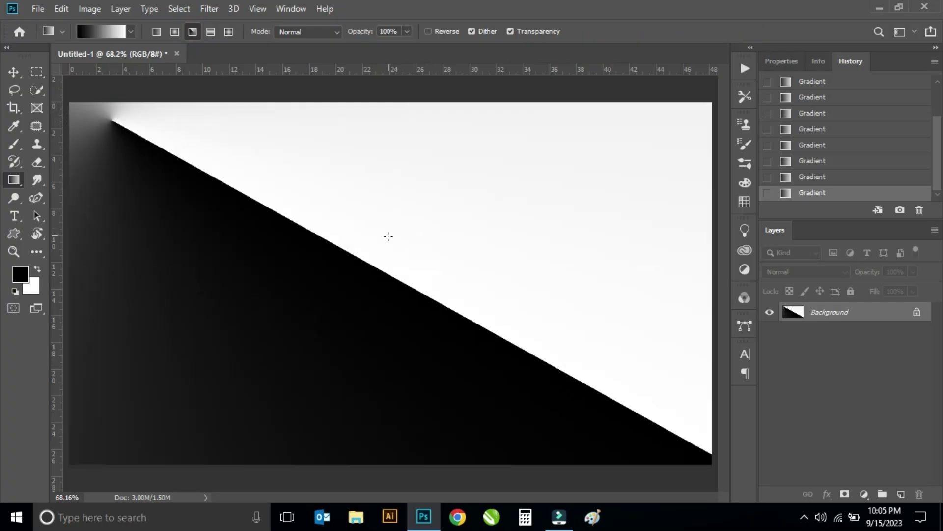
left_click_drag(333, 205, 423, 370)
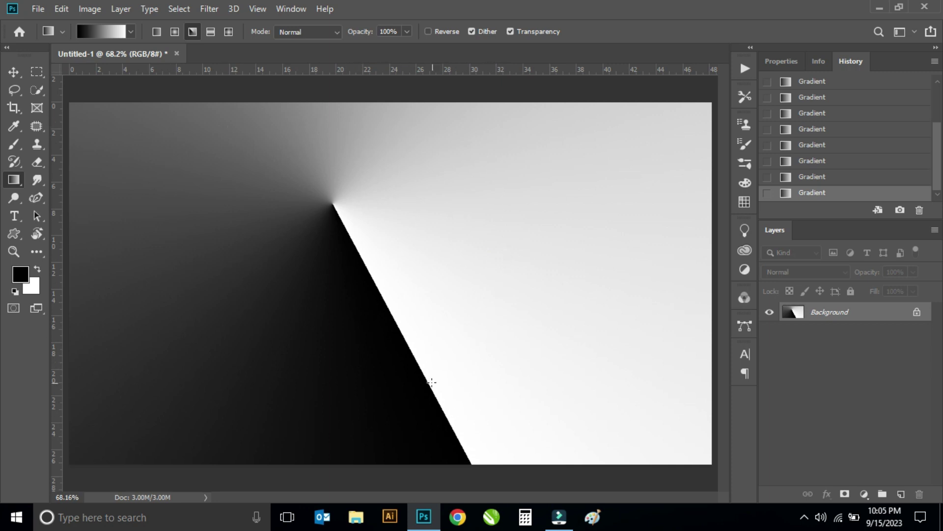
left_click_drag(374, 274, 446, 389)
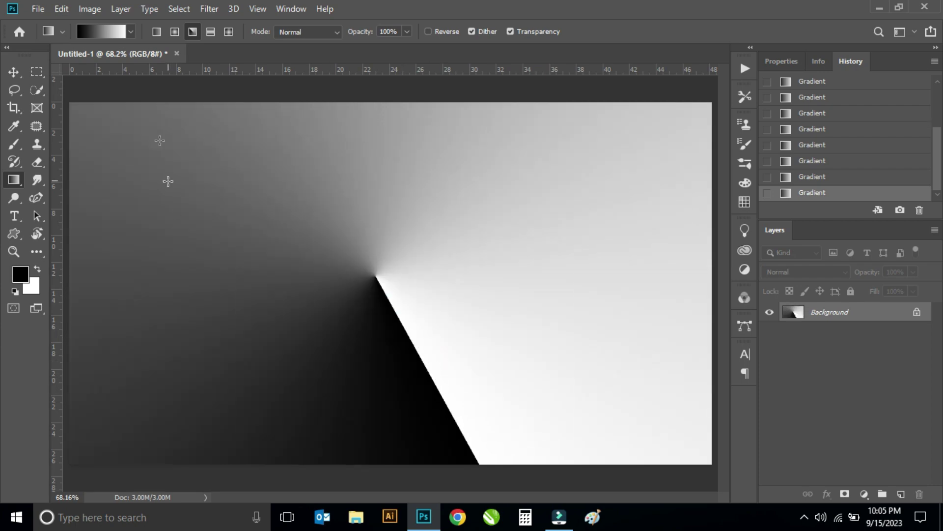
Step: Redraw the angle gradient using the rainbow spectrum preset
left_click(131, 32)
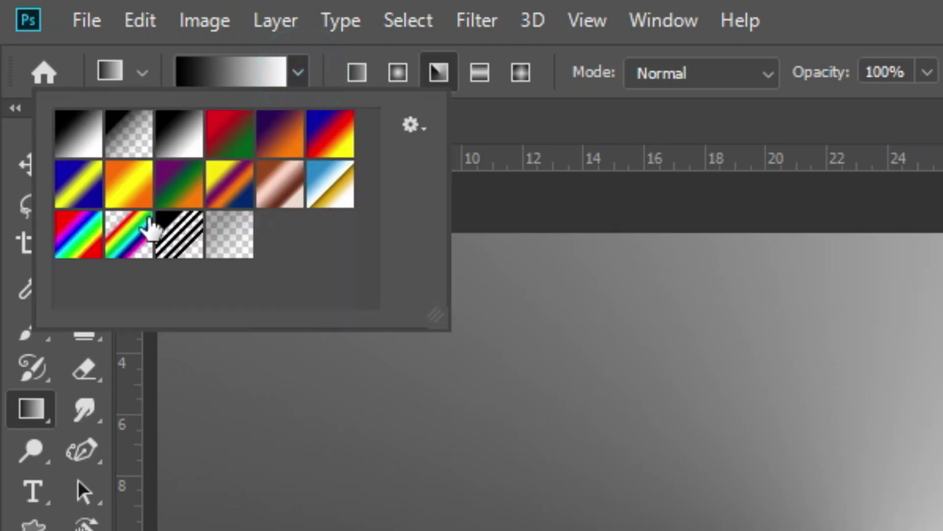
left_click(77, 235)
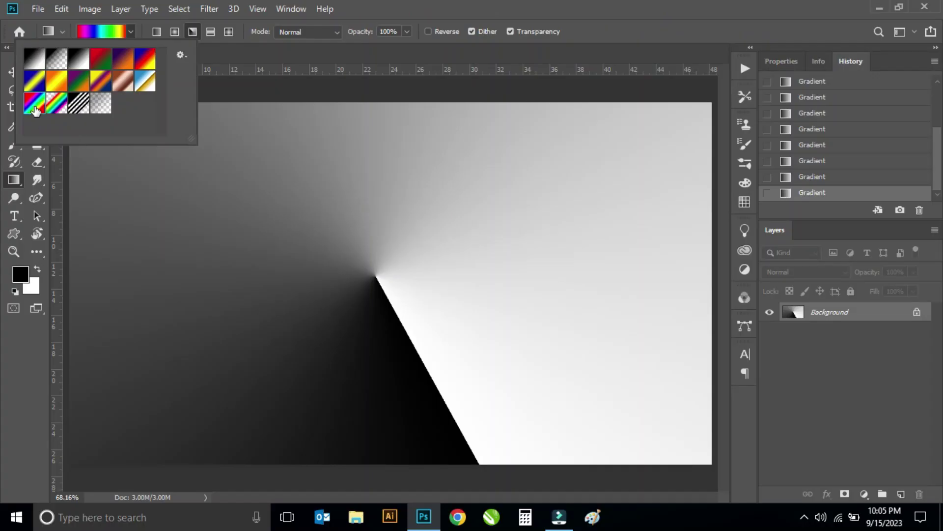
left_click_drag(352, 246, 487, 399)
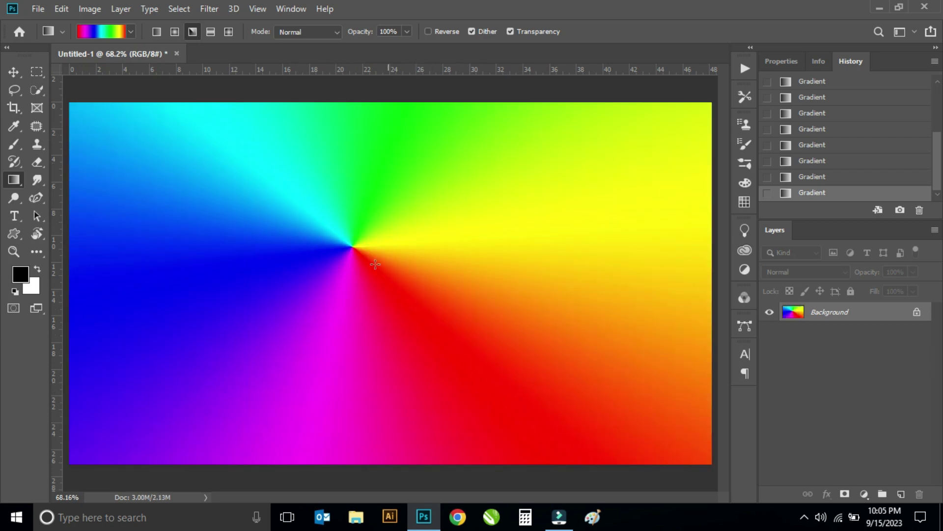
Step: Redraw the angle gradient using the purple-to-orange preset
left_click(130, 31)
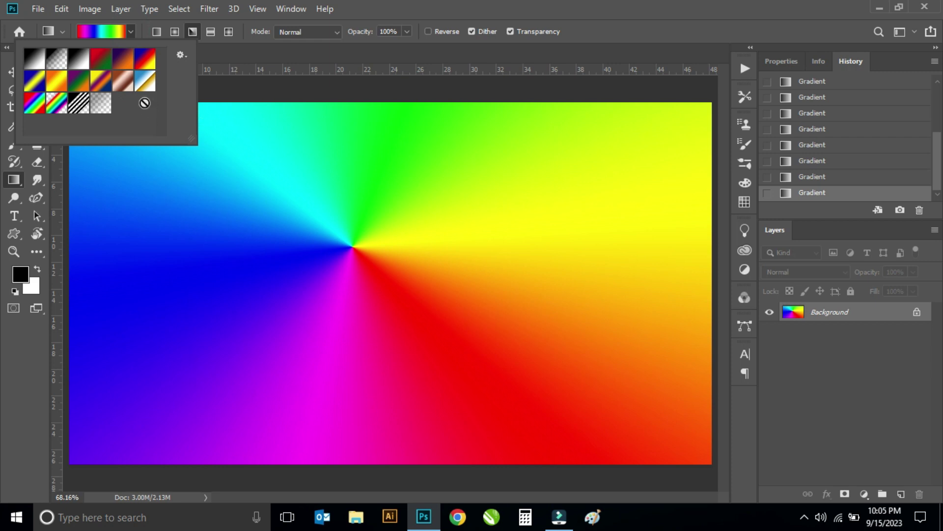
left_click(122, 60)
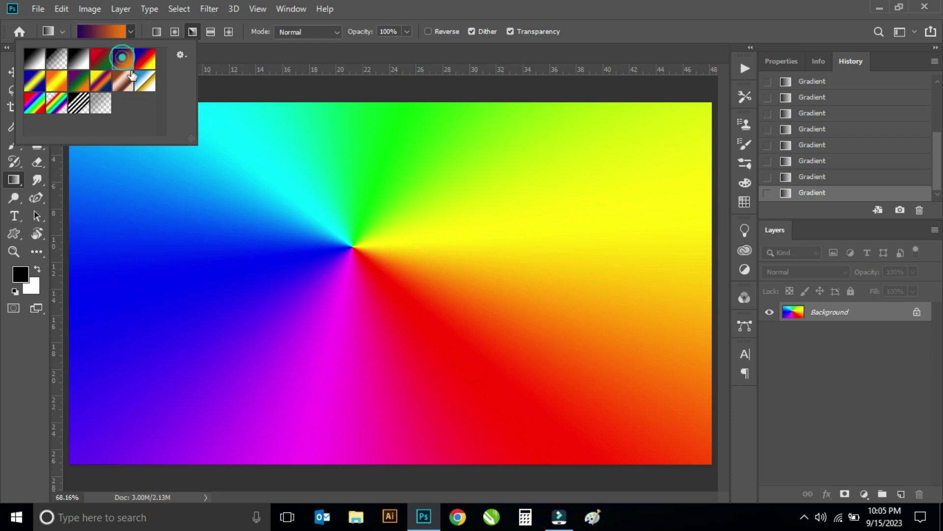
left_click_drag(361, 246, 470, 368)
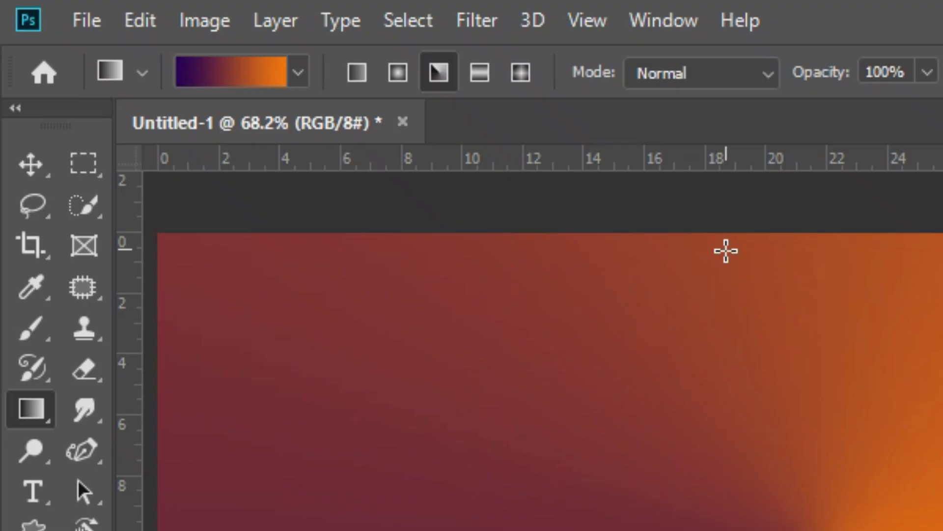
Step: Switch to Reflected Gradient and draw a reflected band around a purple strip left of centre
left_click(480, 73)
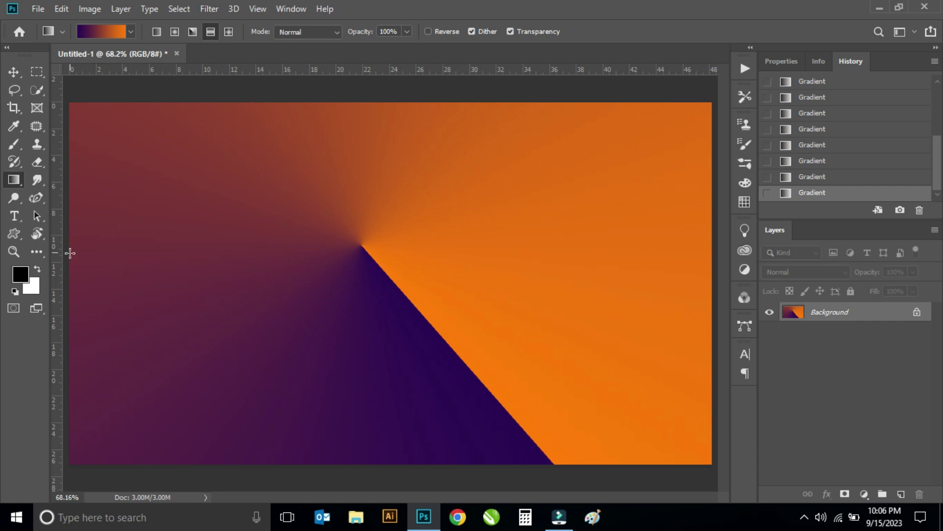
left_click_drag(70, 254, 512, 260)
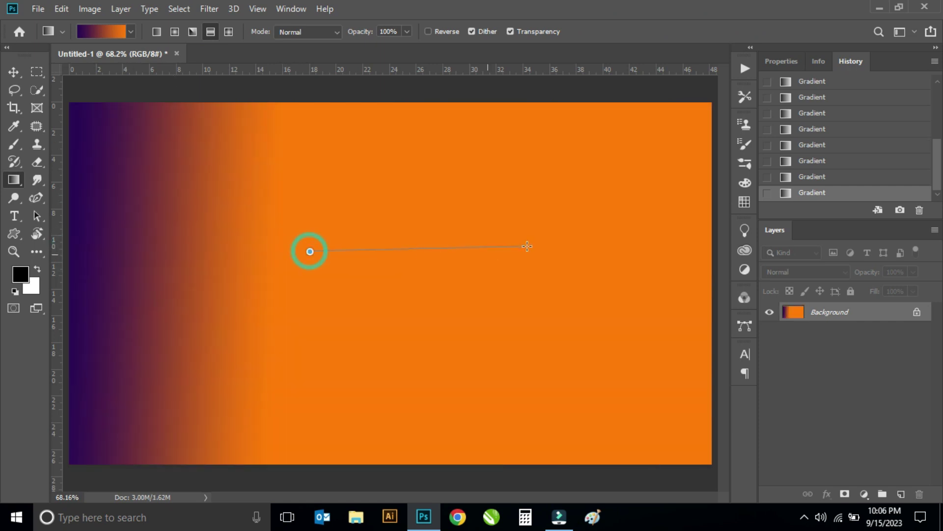
mouse_move(77, 260)
left_mouse_down()
mouse_move(661, 249)
mouse_move(677, 260)
left_mouse_up()
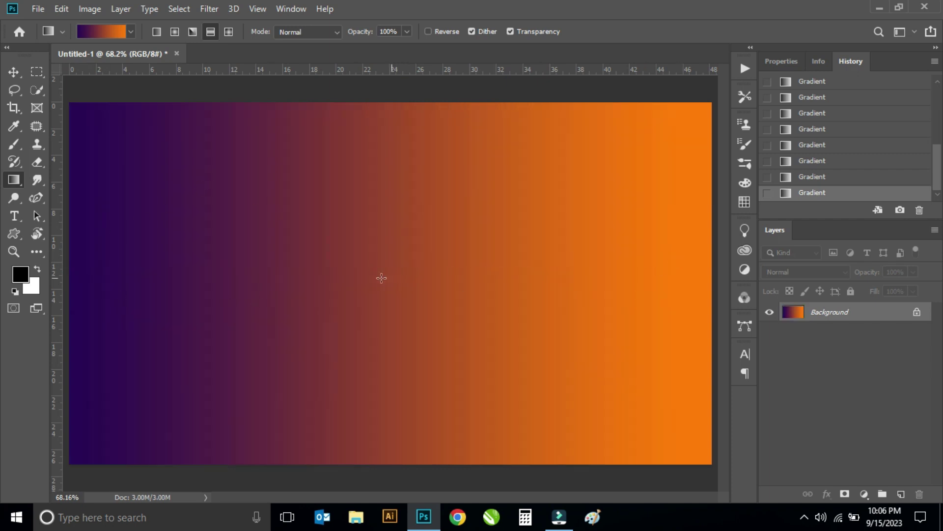
left_click_drag(282, 249, 472, 249)
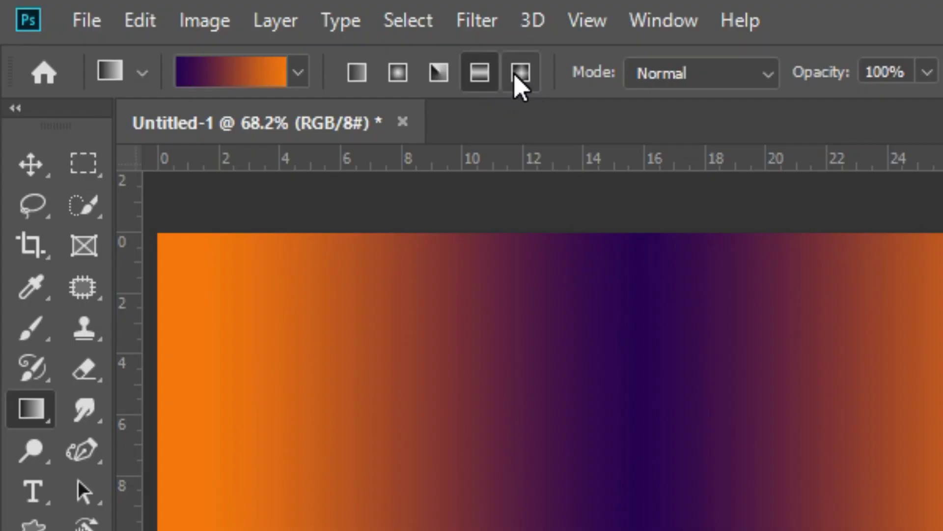
Step: Switch to Diamond Gradient and redraw it until the diamond sits in the left half
left_click(521, 75)
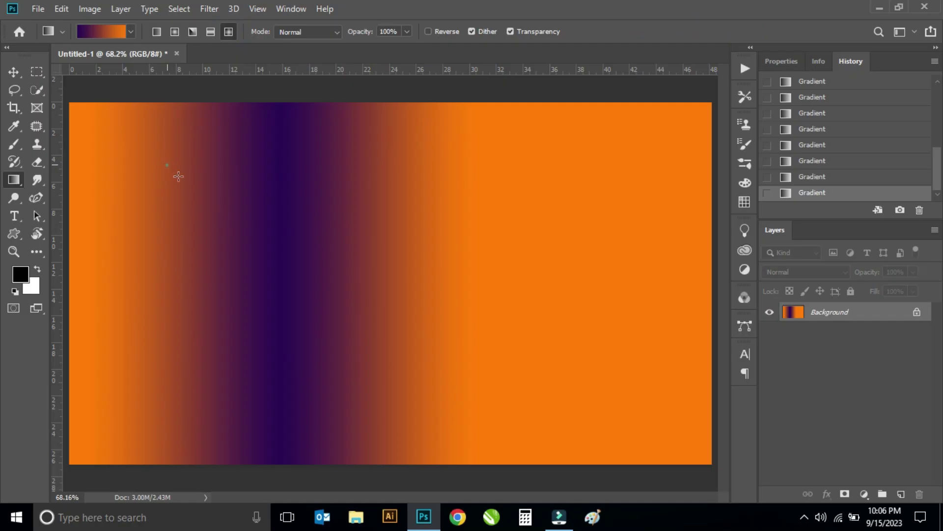
left_click_drag(167, 164, 280, 280)
left_click_drag(393, 230, 544, 411)
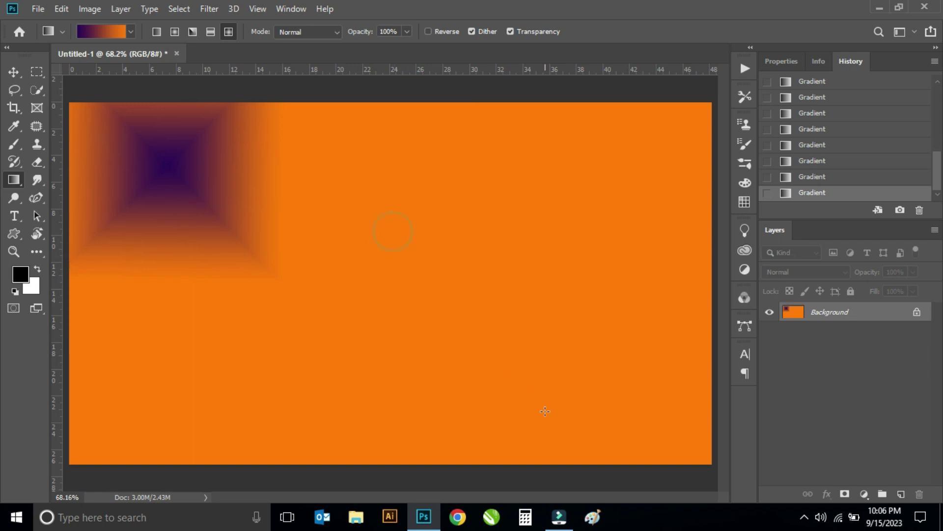
left_click_drag(182, 257, 345, 243)
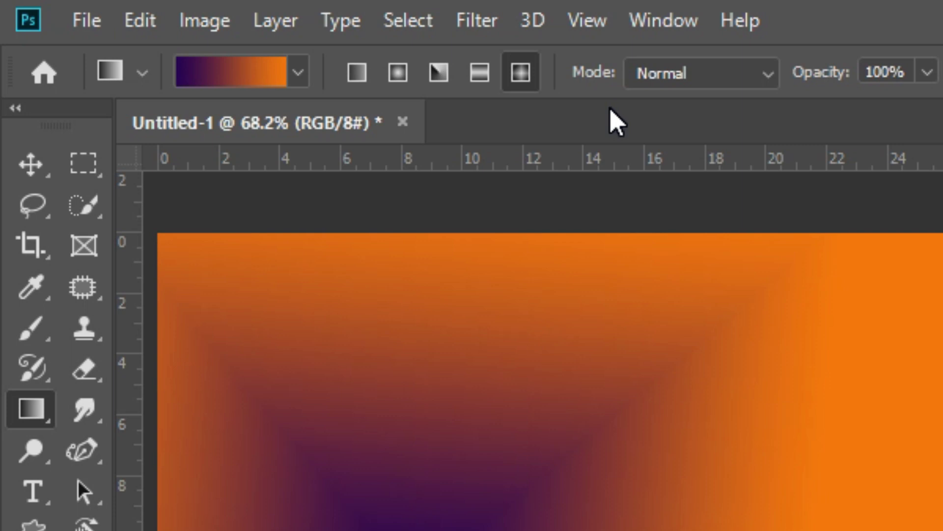
Step: Set blend mode to Multiply and stack six overlapping diamond gradients into dark blotches
left_click(713, 79)
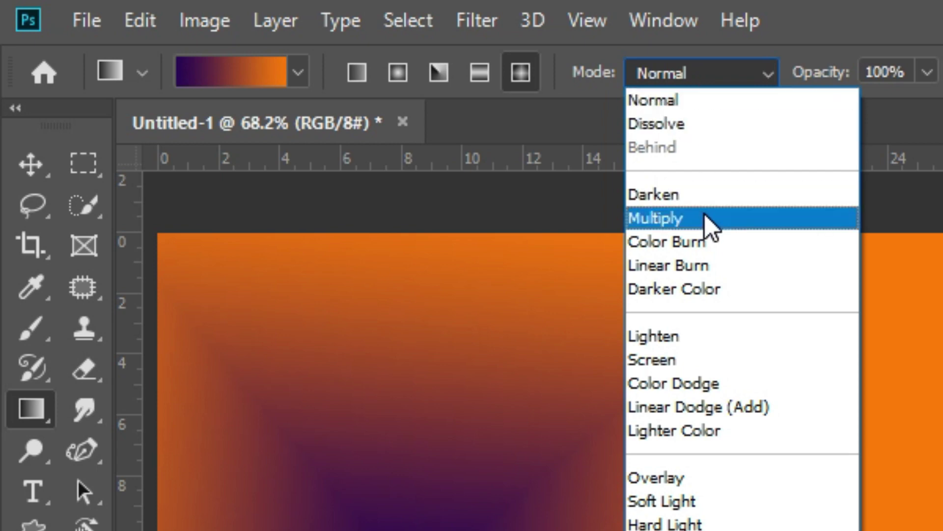
left_click(706, 218)
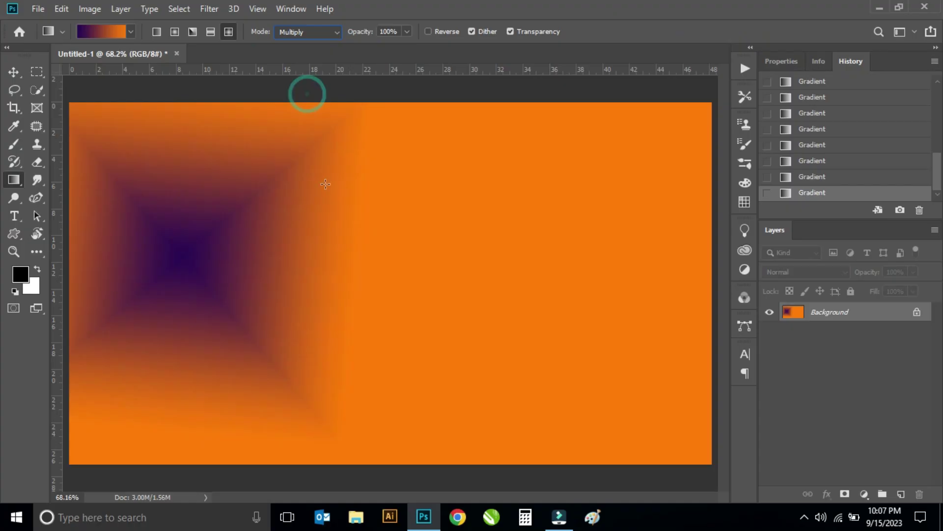
left_click_drag(328, 187, 392, 257)
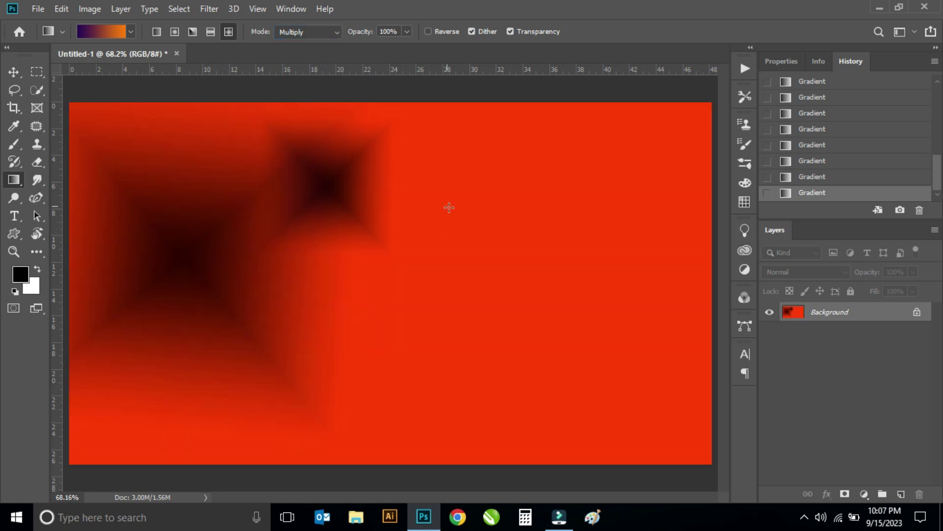
left_click_drag(447, 207, 491, 257)
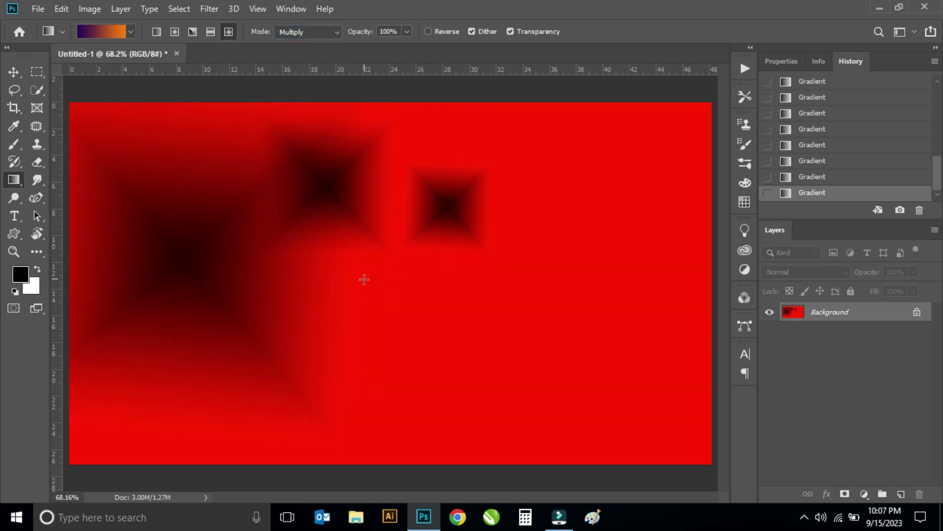
left_click_drag(364, 279, 425, 353)
left_click_drag(486, 204, 545, 276)
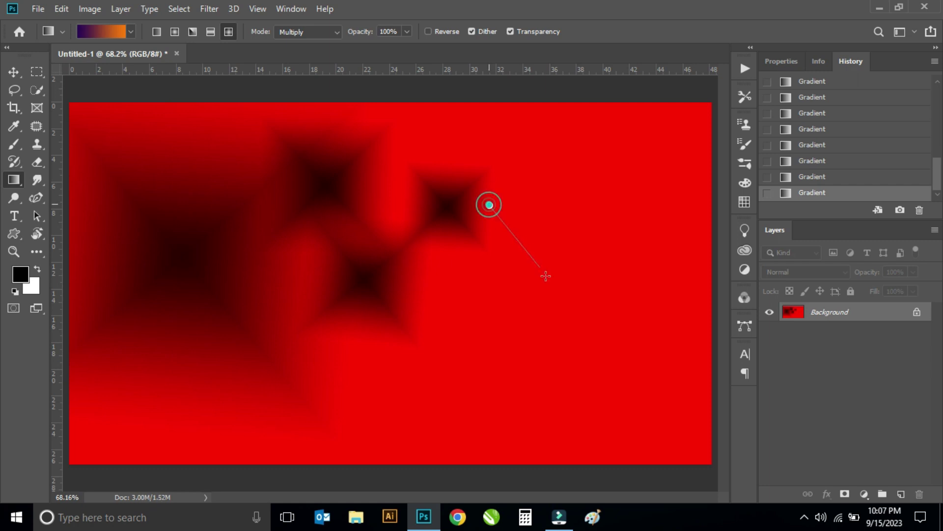
left_click_drag(442, 279, 506, 378)
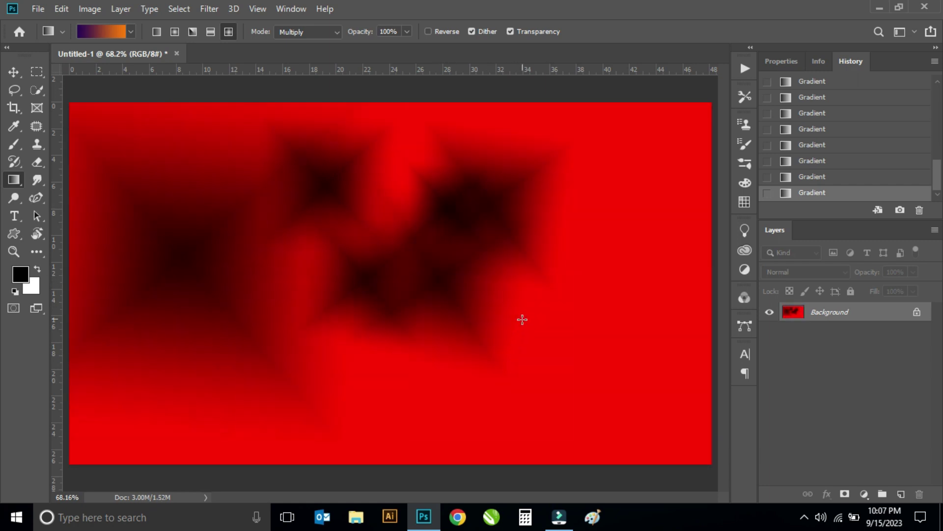
left_click_drag(497, 254, 579, 370)
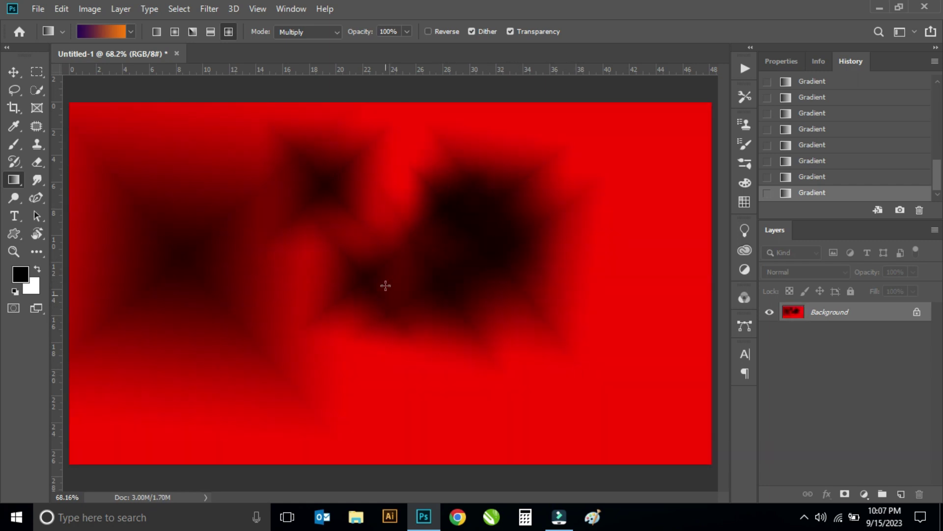
left_click(334, 33)
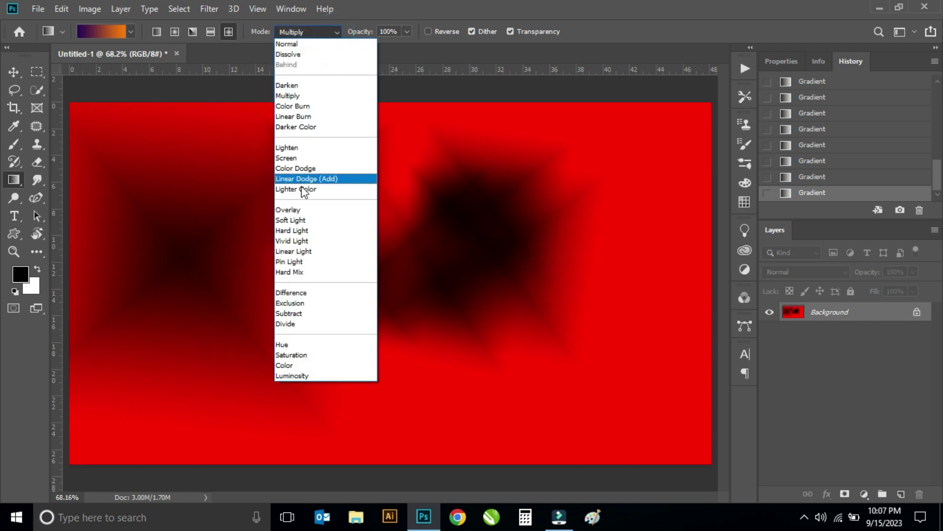
Step: Switch blending to Screen and drag two diamond gradients, turning the canvas yellow
left_click(297, 156)
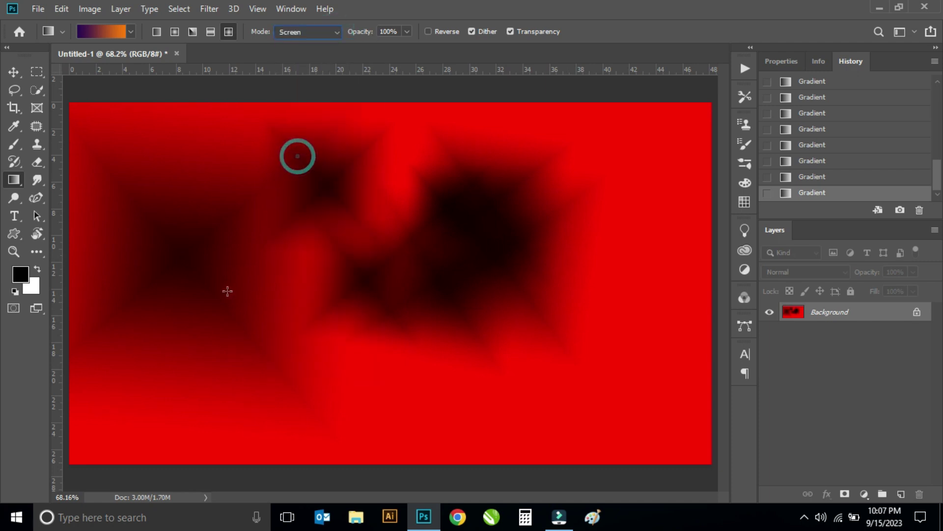
left_click_drag(227, 290, 334, 209)
mouse_move(391, 252)
left_mouse_down()
mouse_move(424, 239)
mouse_move(349, 296)
left_mouse_up()
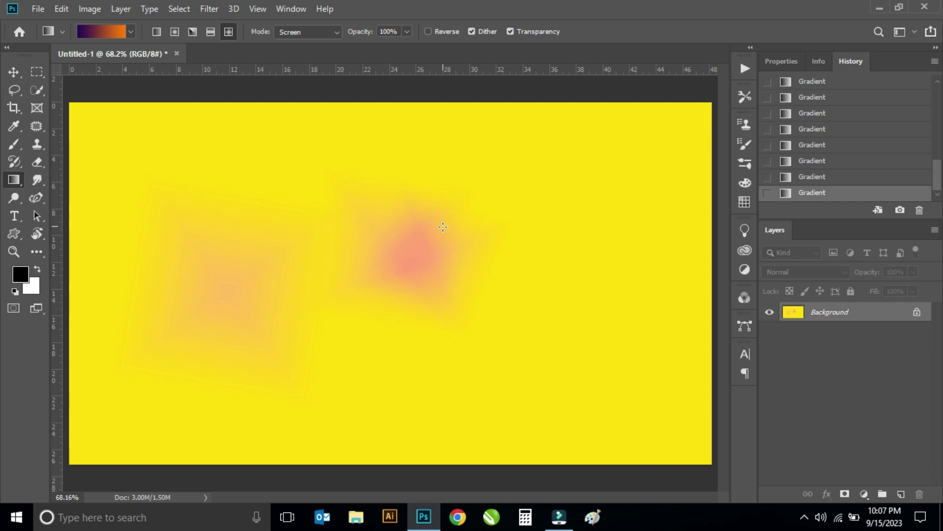
Step: Return blending to Normal and refill with a purple-orange diamond from the top-left
left_click(336, 32)
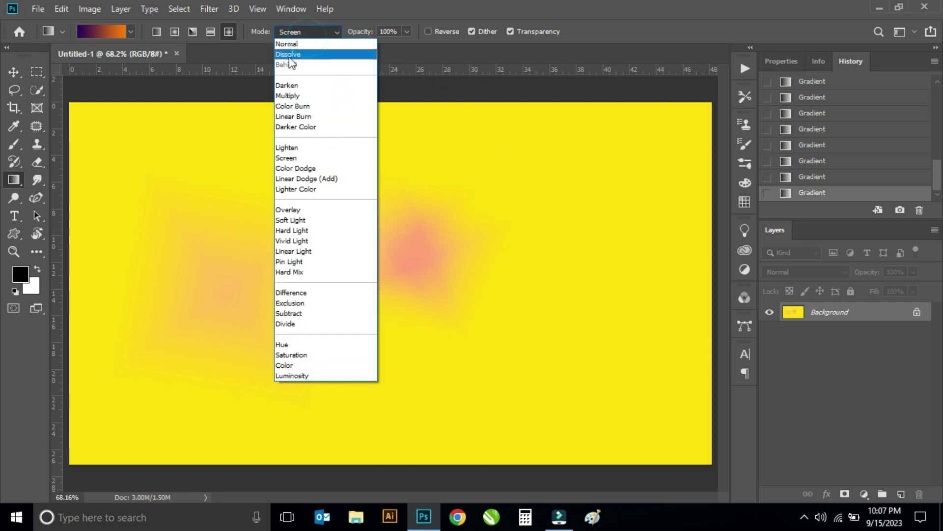
left_click(310, 44)
left_click_drag(111, 170, 620, 358)
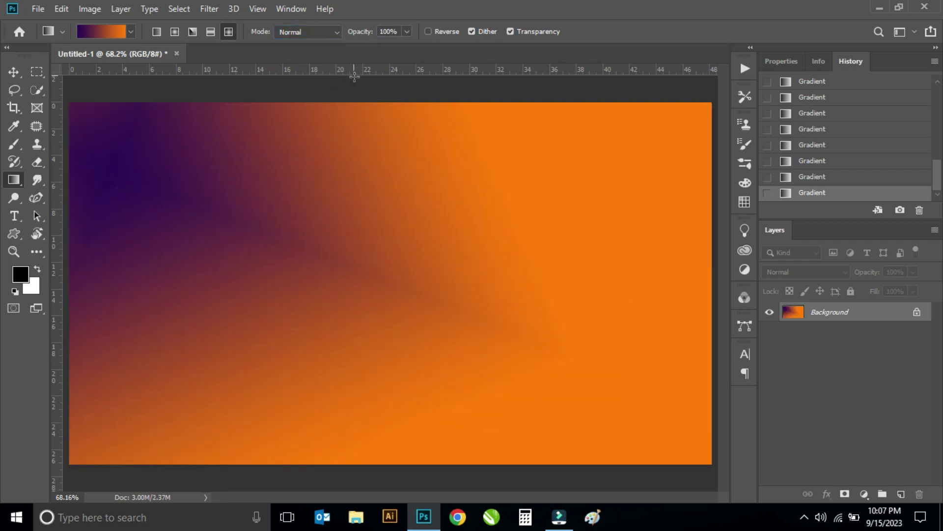
Step: Select the black-to-white preset and the Linear gradient style
left_click(131, 32)
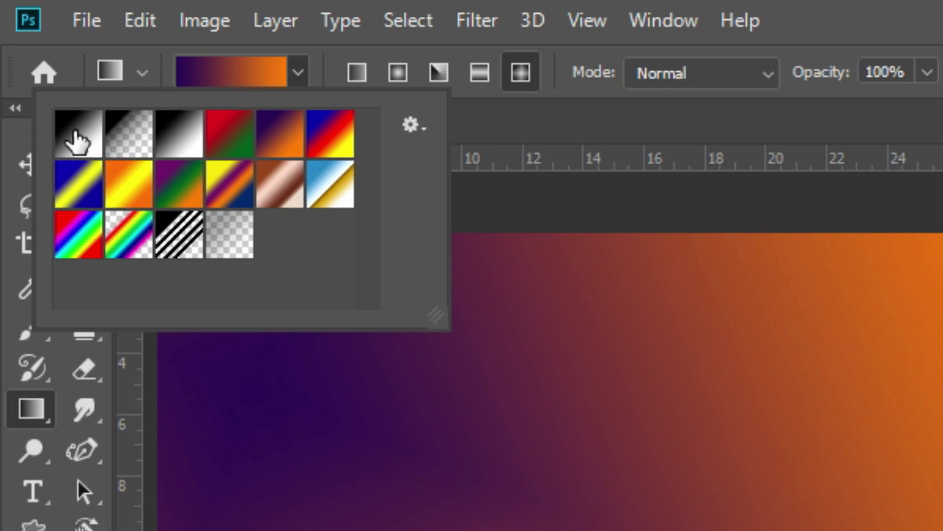
left_click(80, 141)
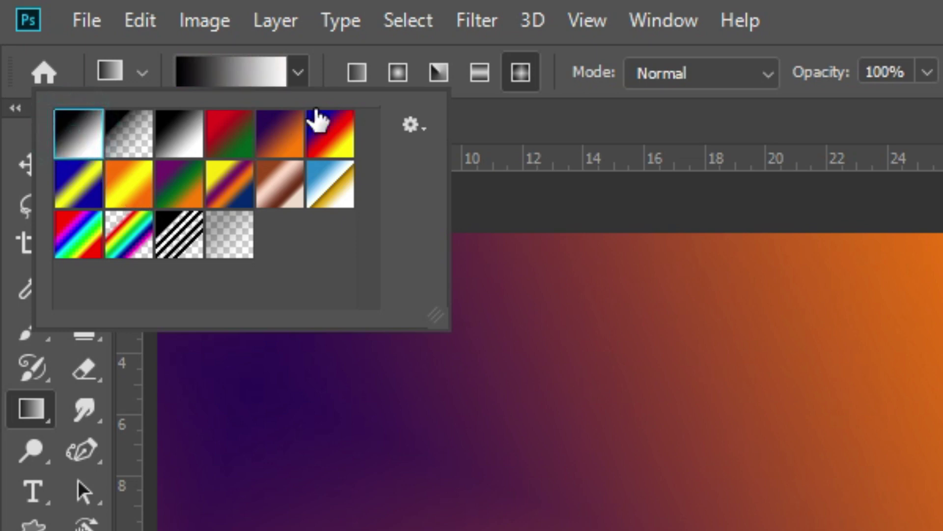
key("Return")
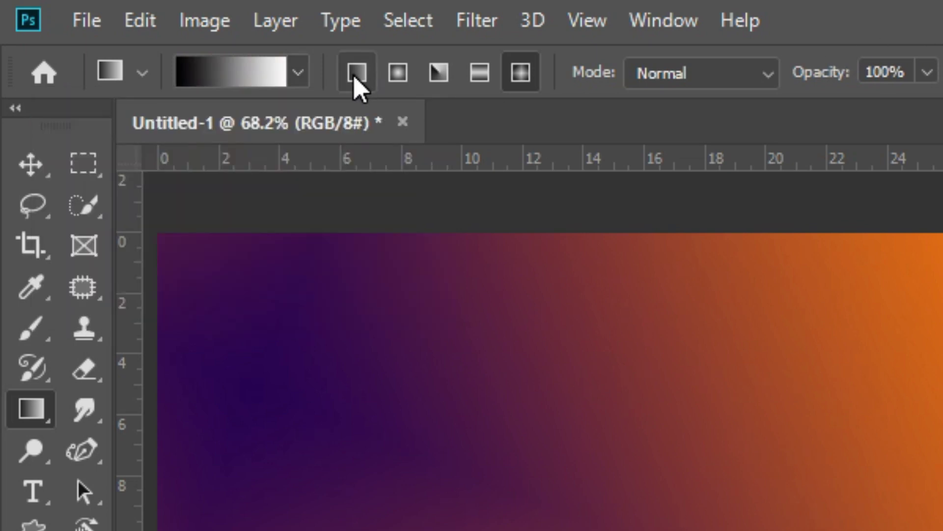
left_click(356, 75)
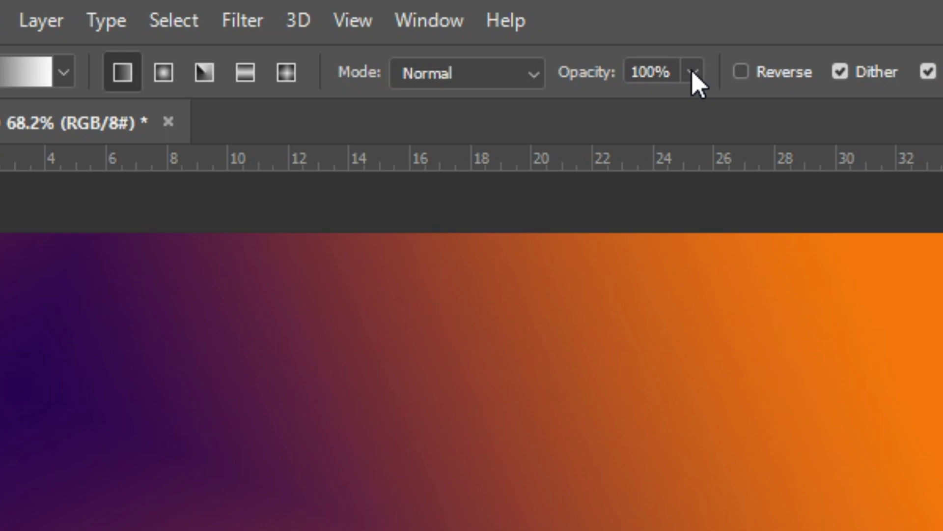
Step: Test opacity at 14%, restore 100%, and draw a linear gradient from the top-left
left_click(694, 72)
left_click_drag(587, 120, 568, 109)
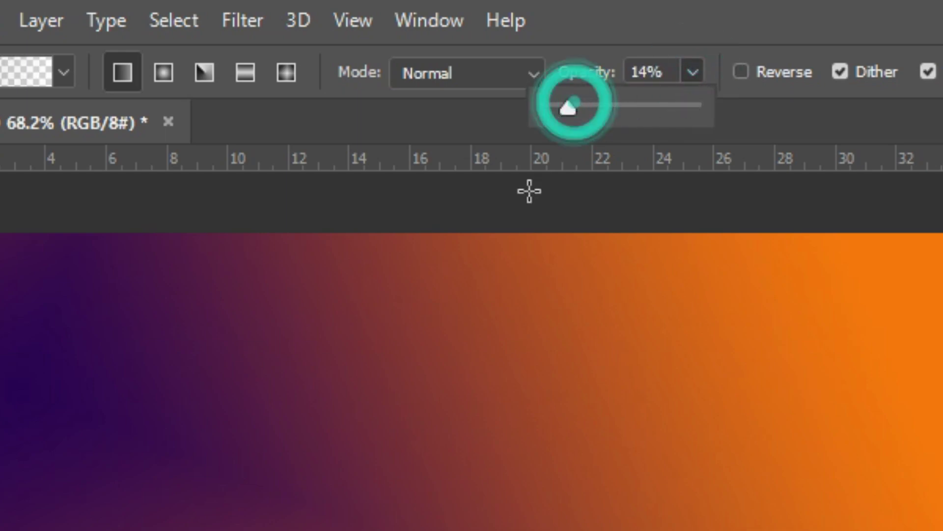
left_click(694, 73)
left_click_drag(683, 110, 854, 137)
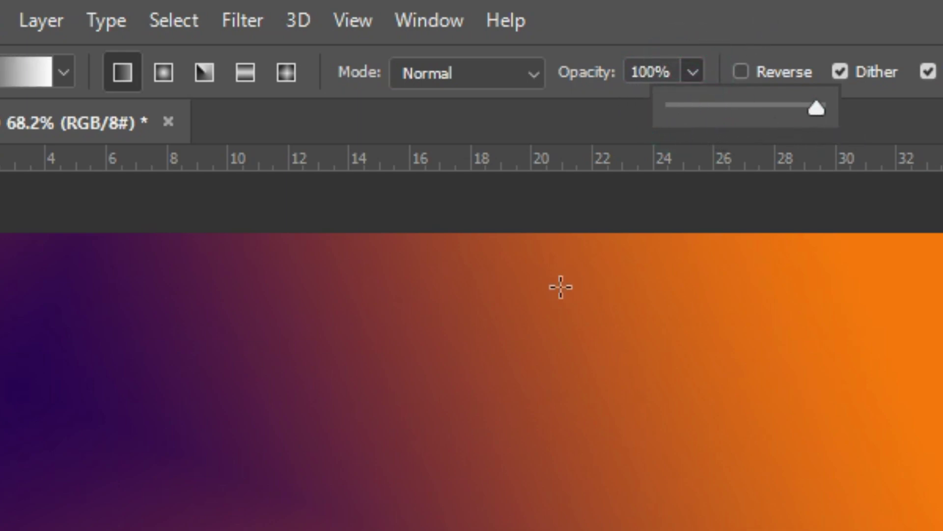
left_click(291, 436)
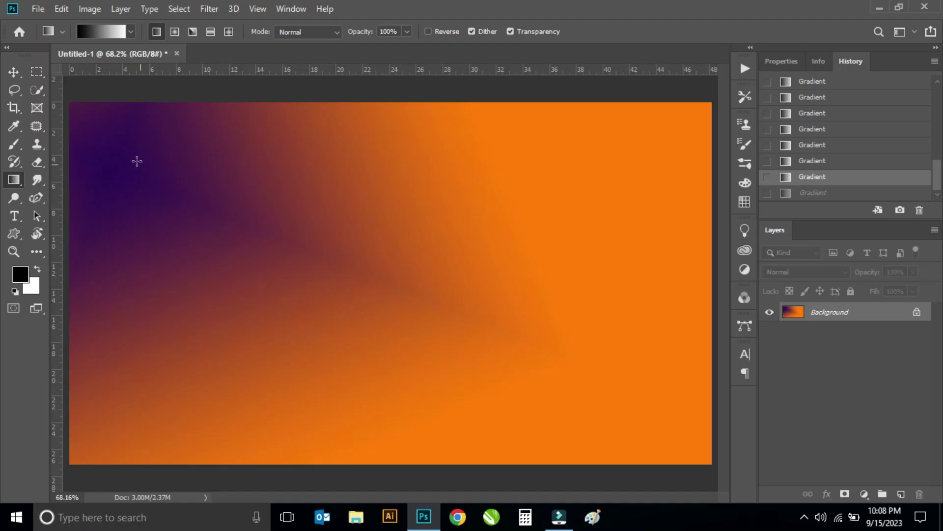
mouse_move(133, 159)
left_mouse_down()
mouse_move(236, 223)
mouse_move(328, 257)
mouse_move(416, 274)
mouse_move(465, 241)
left_mouse_up()
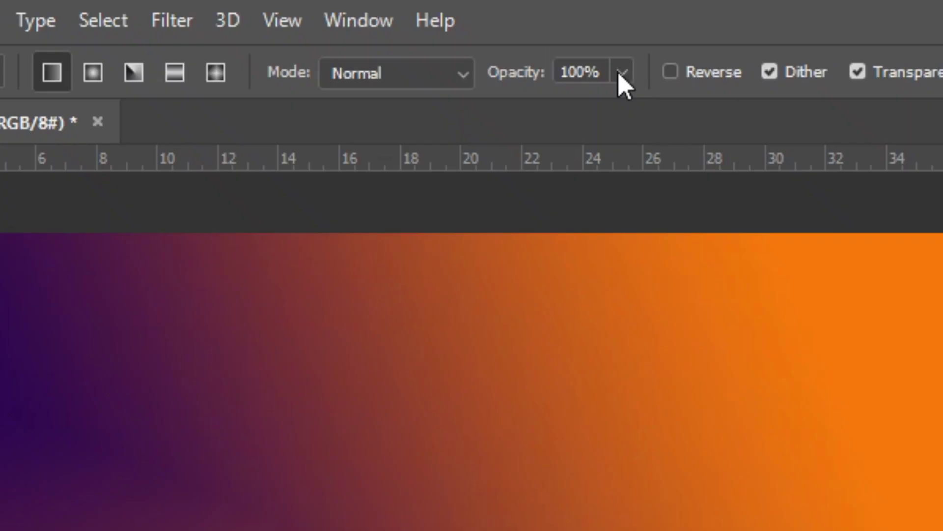
Step: Draw a faint gradient across the canvas at 12% opacity
left_click(407, 31)
left_click_drag(380, 47, 358, 49)
left_click_drag(511, 108, 498, 110)
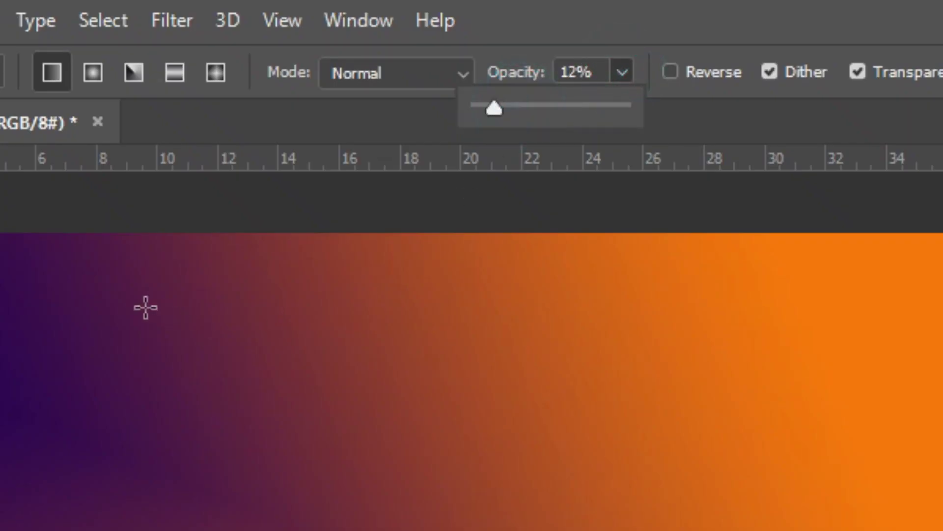
left_click_drag(122, 148, 266, 236)
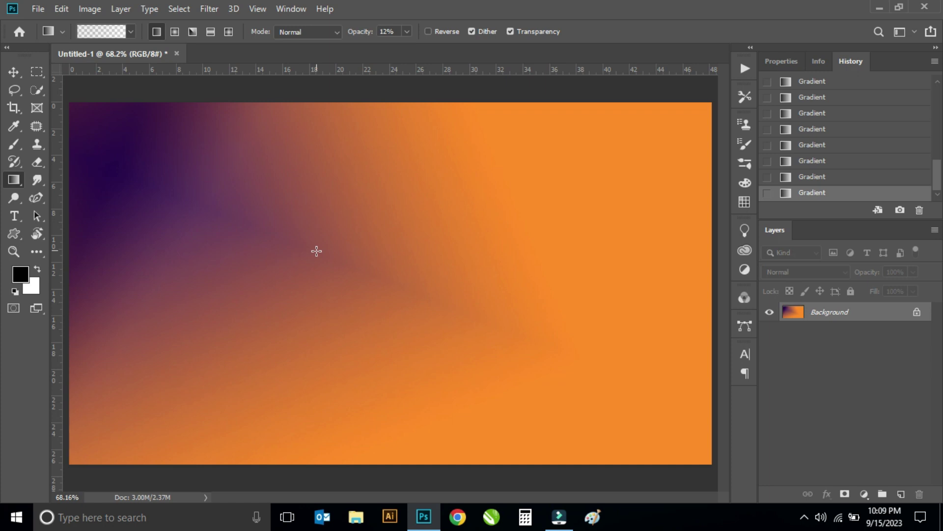
Step: Restore gradient opacity to 100% and undo the last faint gradient
left_click(407, 32)
left_click_drag(405, 48, 487, 63)
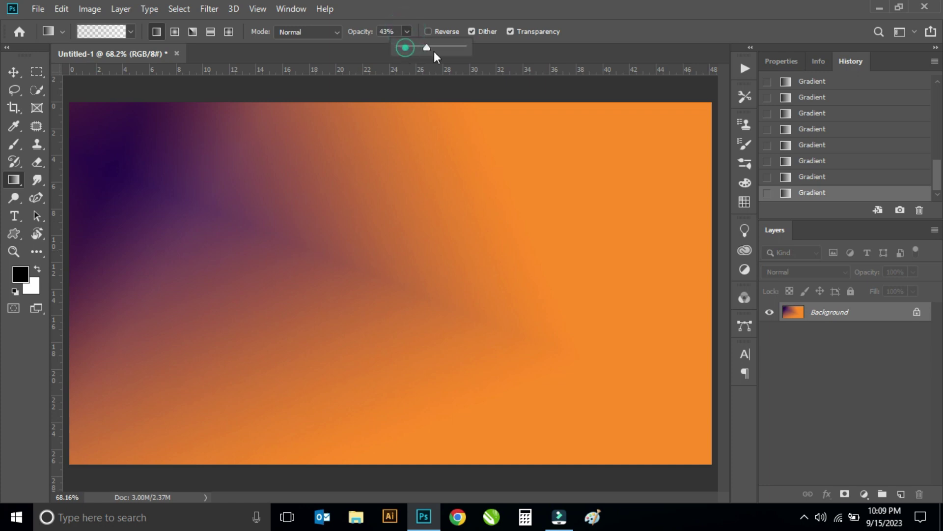
left_click(603, 18)
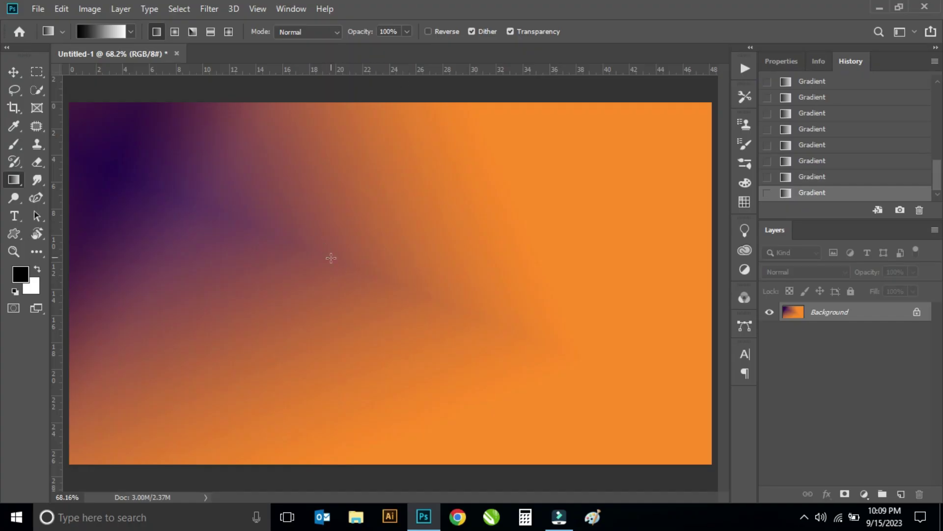
key("ctrl+z")
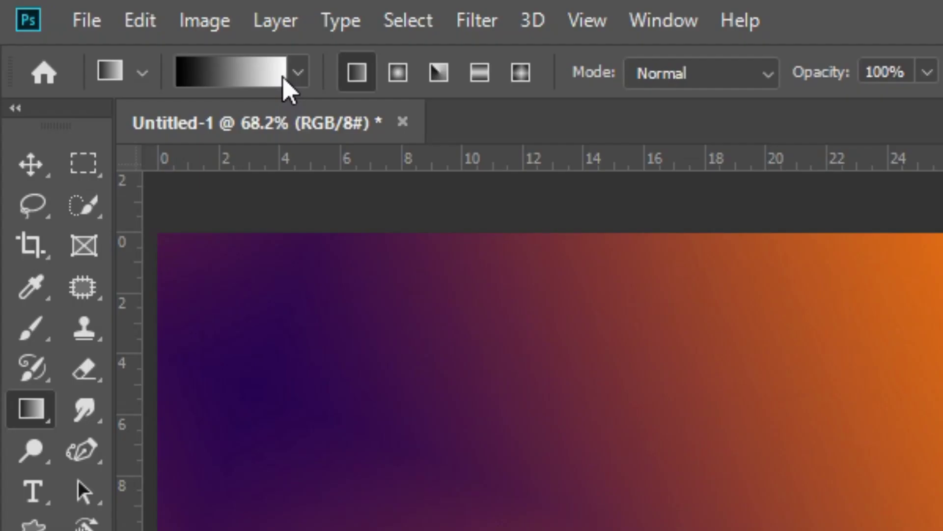
Step: Fill the canvas left to right with the blue-red-yellow preset as a linear gradient
left_click(131, 31)
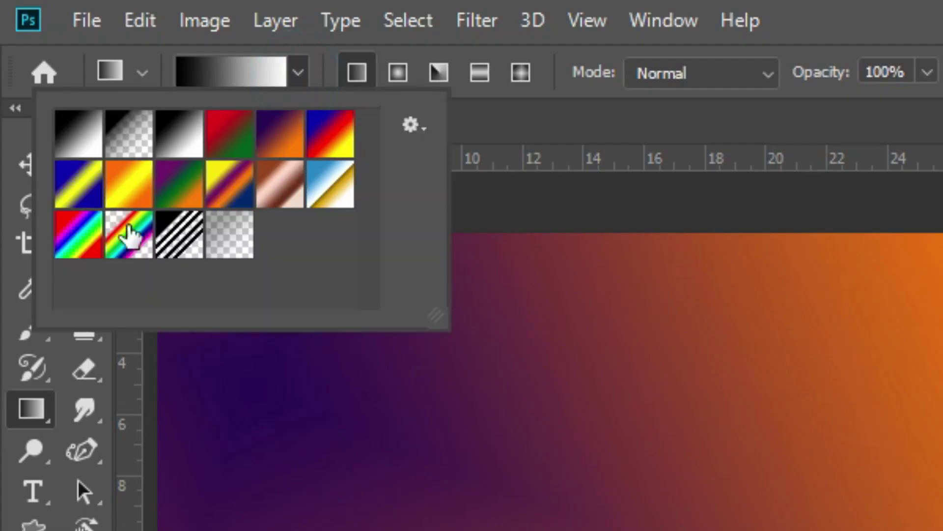
left_click_drag(131, 236, 260, 214)
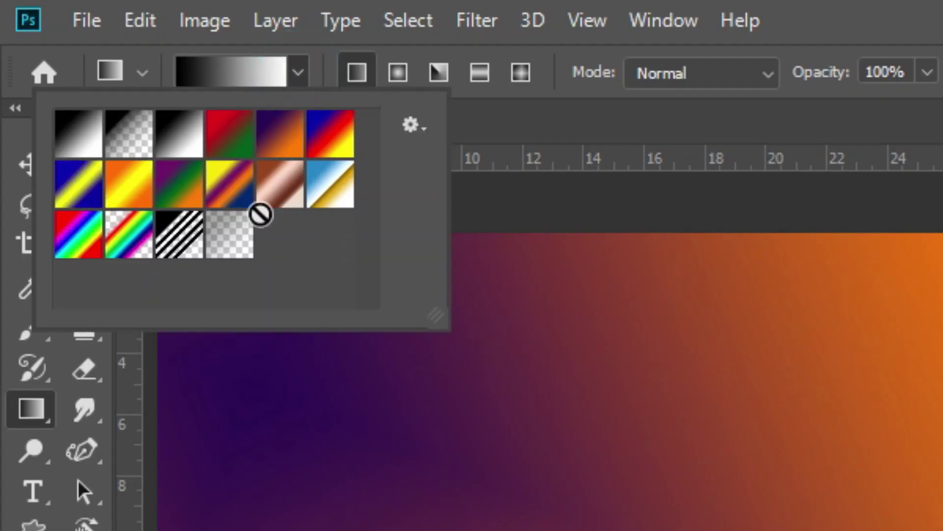
left_click(330, 142)
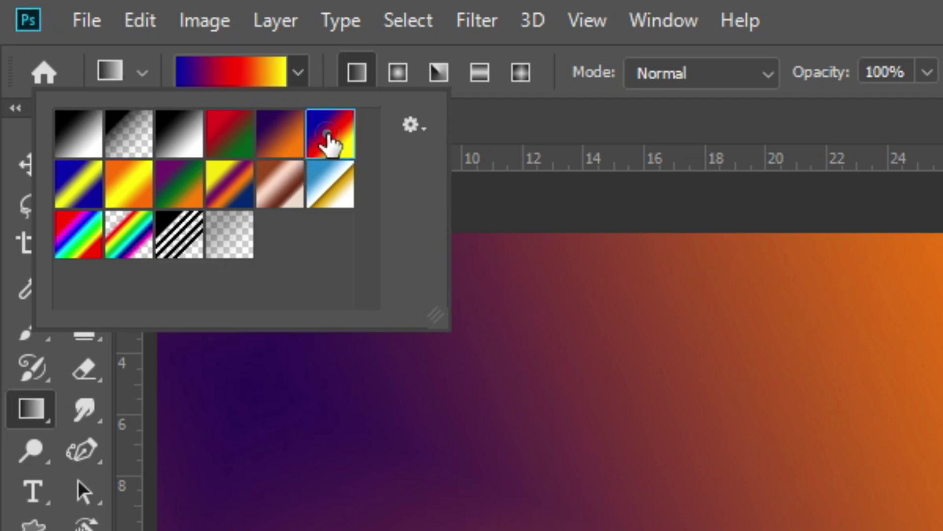
left_click(72, 263)
left_click_drag(73, 262, 670, 268)
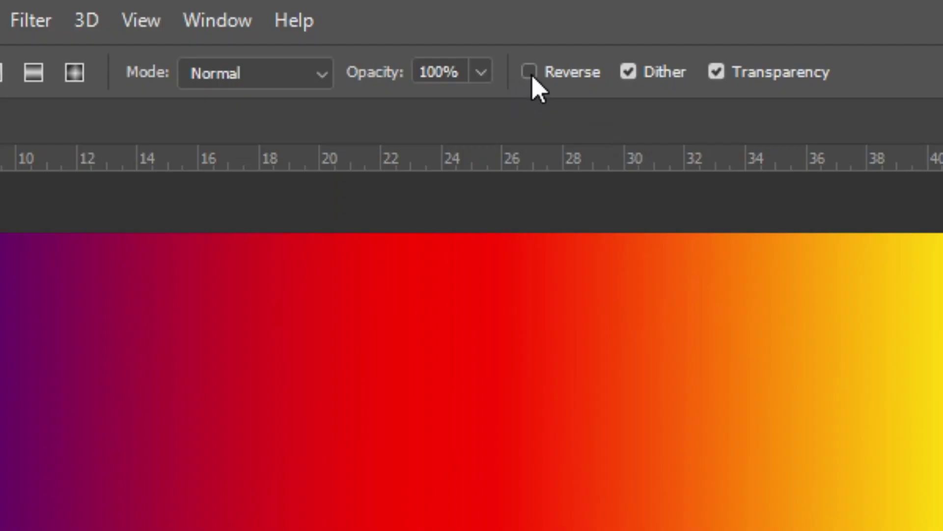
Step: Redraw it with Reverse on so yellow sits left, then turn Reverse off
left_click(428, 32)
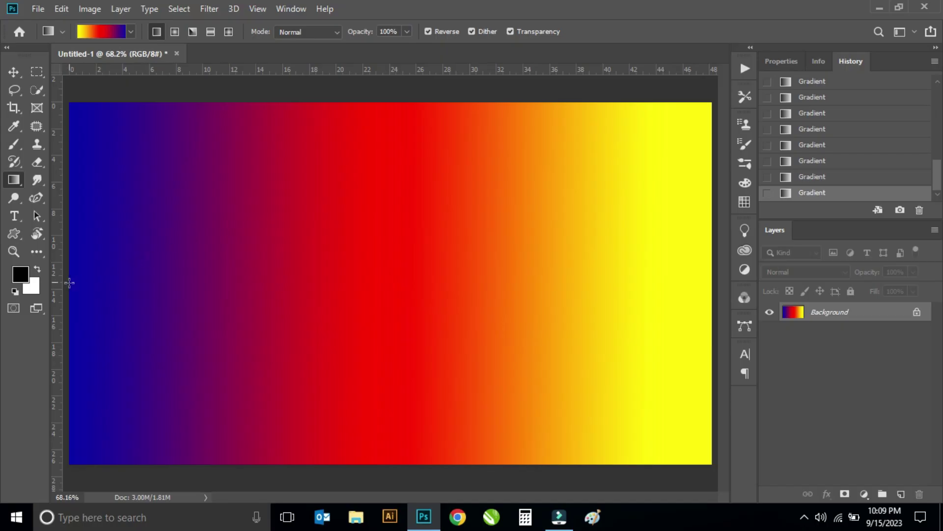
left_click_drag(69, 283, 644, 283)
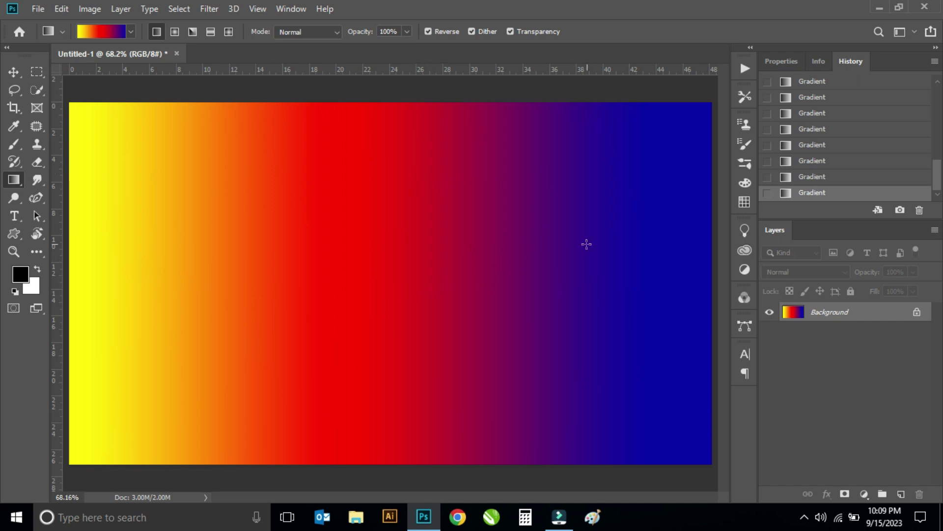
left_click(429, 31)
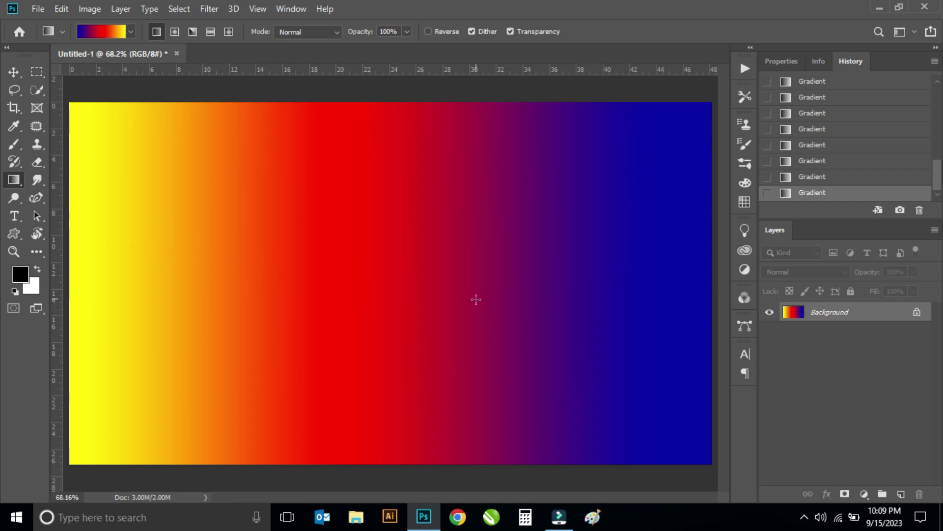
Step: Zoom in on the blue-red-yellow gradient to inspect its dithered pixels
scroll(470, 291, "up", 1)
scroll(488, 273, "up", 1)
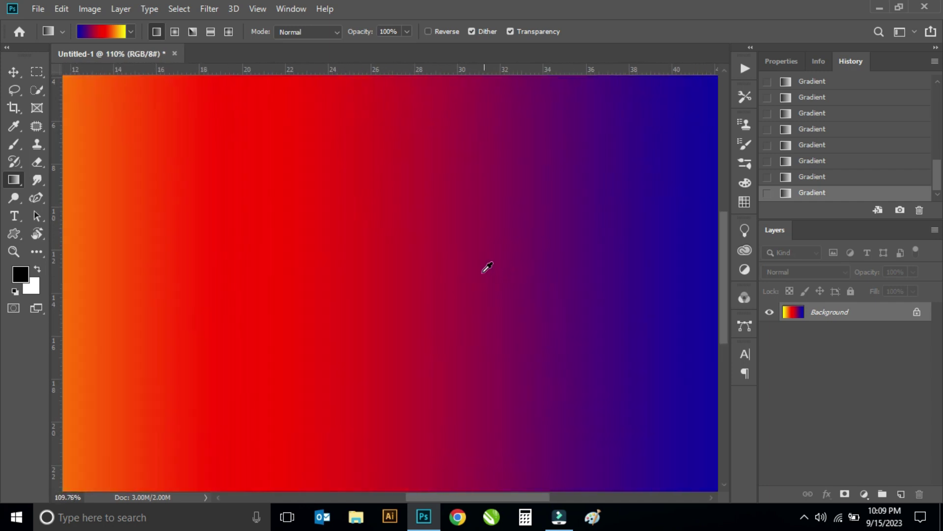
scroll(487, 265, "up", 1)
scroll(443, 262, "up", 1)
scroll(442, 262, "up", 2)
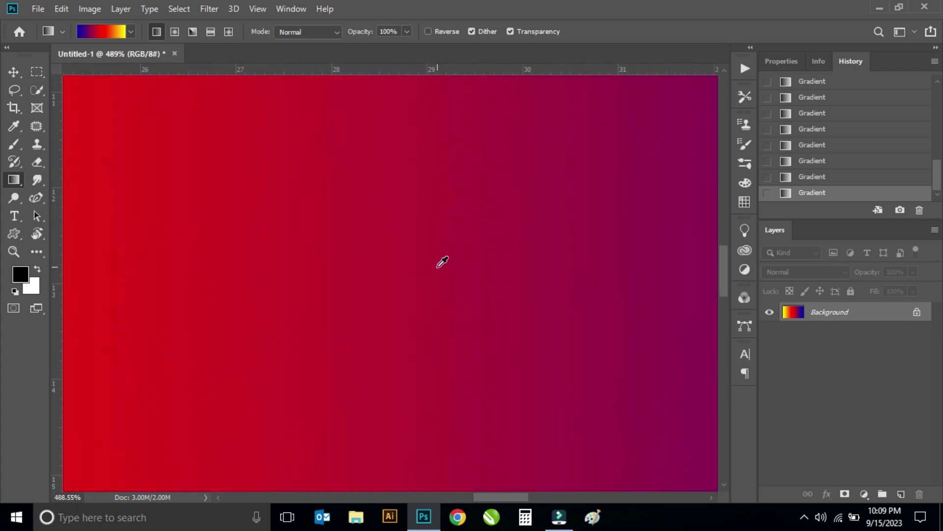
scroll(442, 264, "up", 3)
scroll(441, 264, "up", 2)
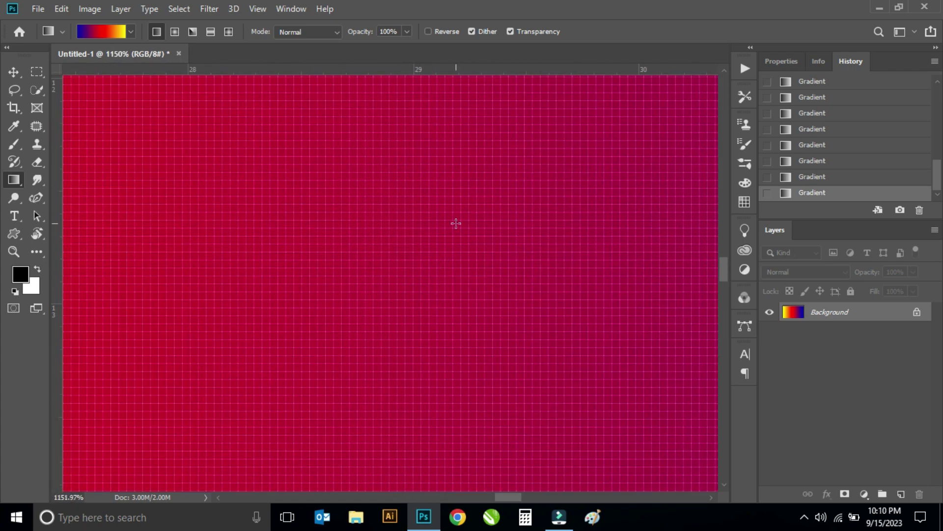
scroll(455, 222, "down", 1)
scroll(447, 243, "down", 2)
scroll(446, 248, "down", 1)
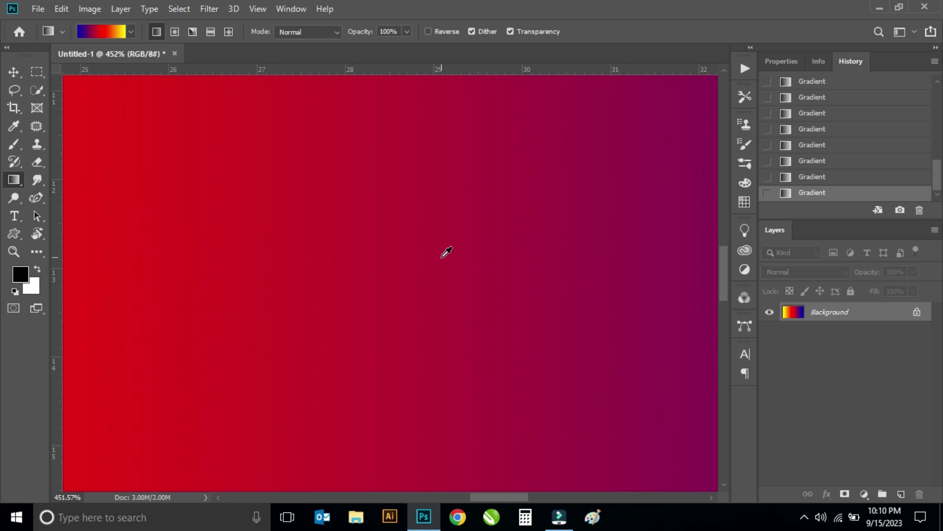
Step: Switch off Dither and zoom back out to the full gradient
left_click(473, 31)
scroll(431, 248, "down", 1)
scroll(431, 249, "down", 1)
scroll(430, 249, "down", 1)
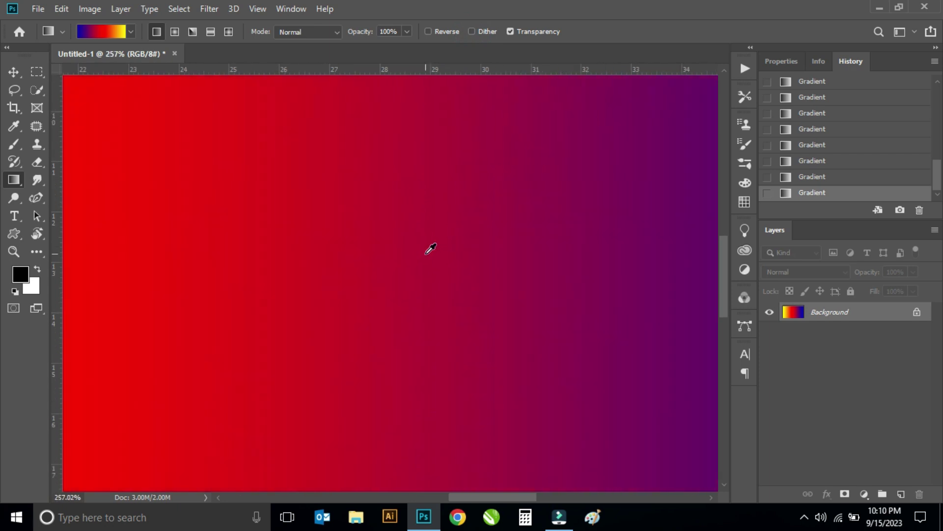
scroll(430, 249, "down", 5)
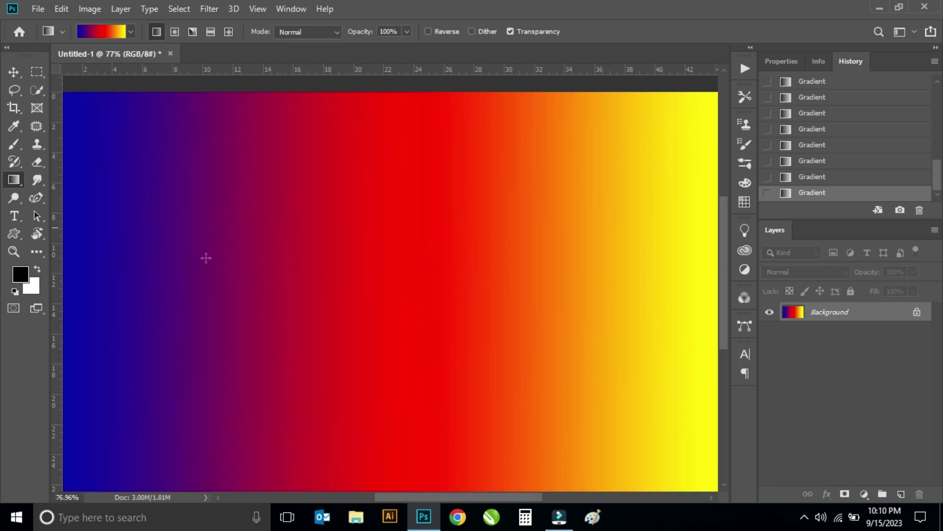
Step: Zoom in again to compare the banding without dithering
scroll(210, 256, "up", 2)
scroll(381, 277, "up", 2)
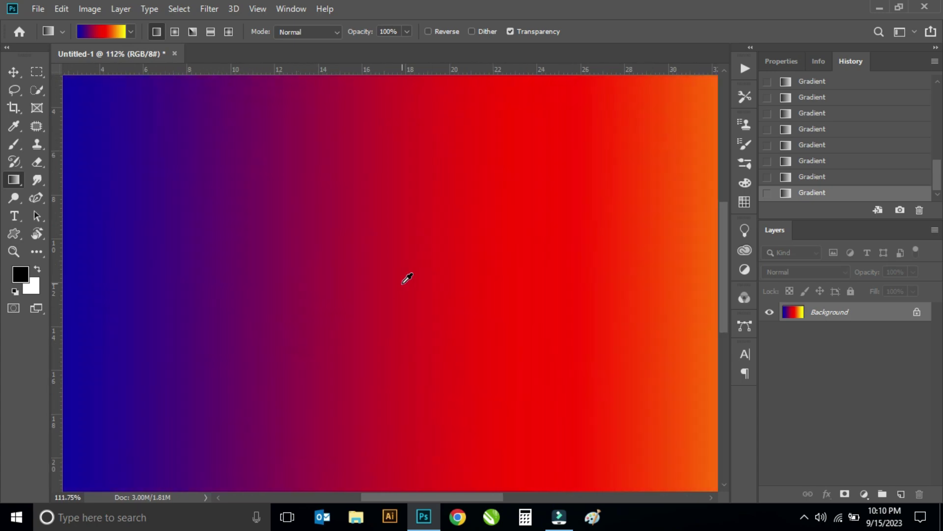
scroll(332, 243, "up", 2)
scroll(332, 244, "up", 1)
scroll(332, 244, "up", 2)
scroll(332, 243, "up", 2)
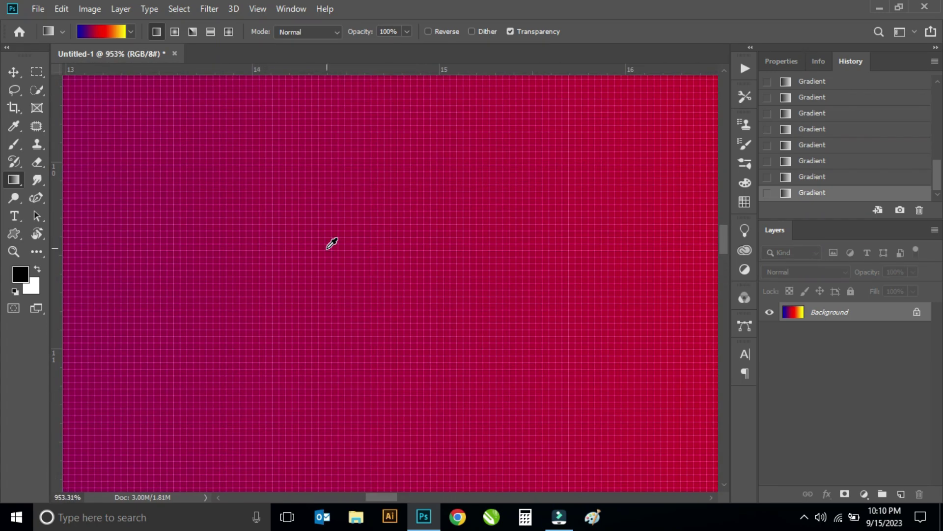
scroll(320, 255, "down", 1)
scroll(344, 260, "down", 2)
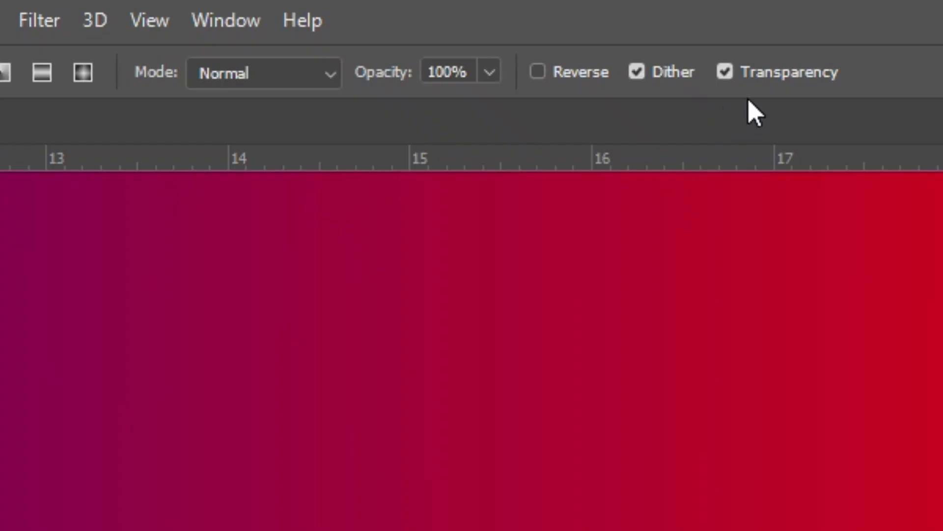
scroll(432, 358, "down", 2)
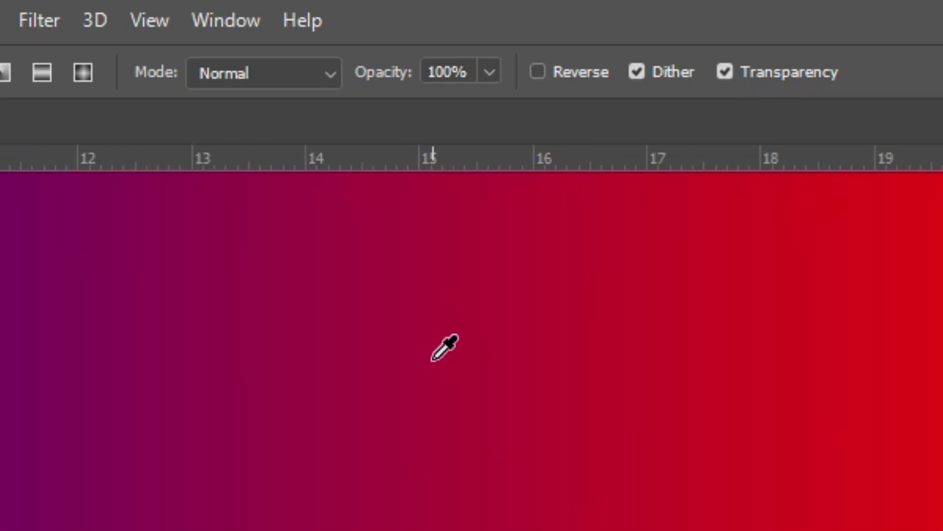
scroll(429, 379, "down", 2)
scroll(421, 392, "down", 2)
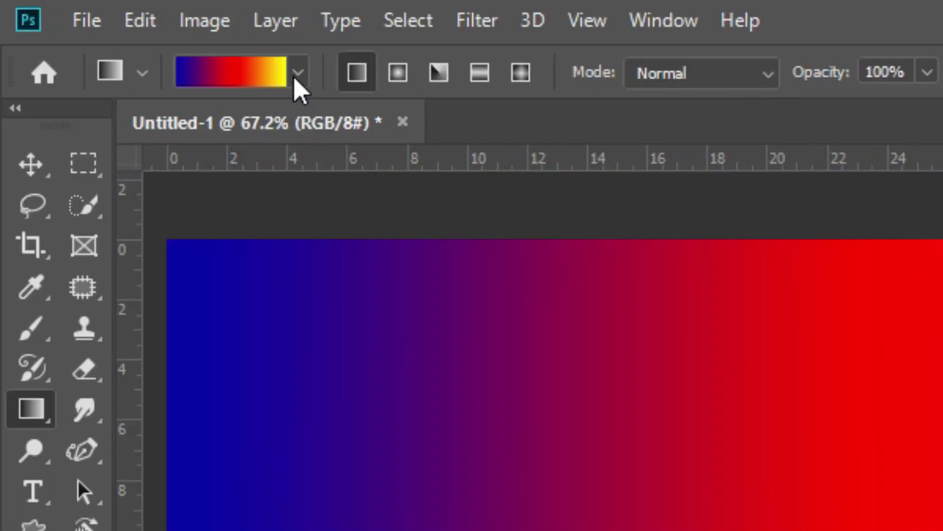
Step: Draw a black Foreground to Transparent gradient from the left edge across the canvas
left_click(297, 74)
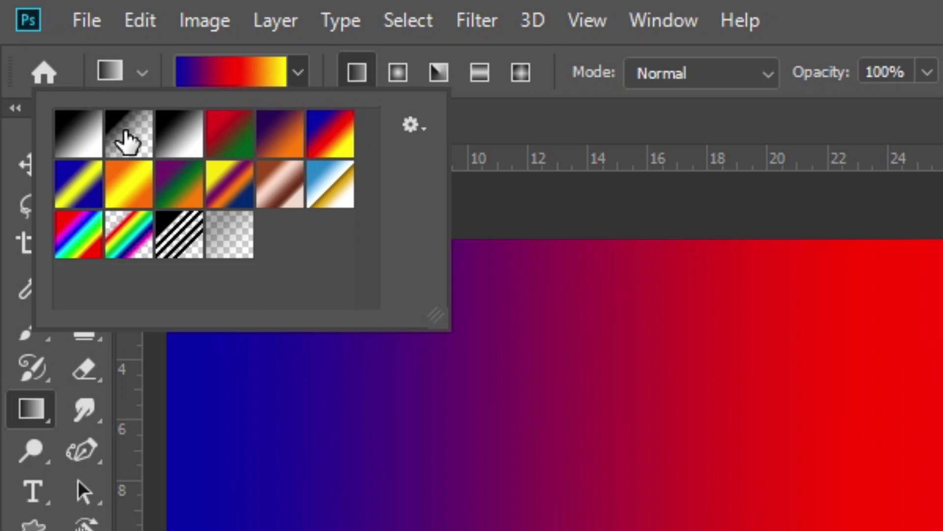
left_click(127, 138)
key("Return")
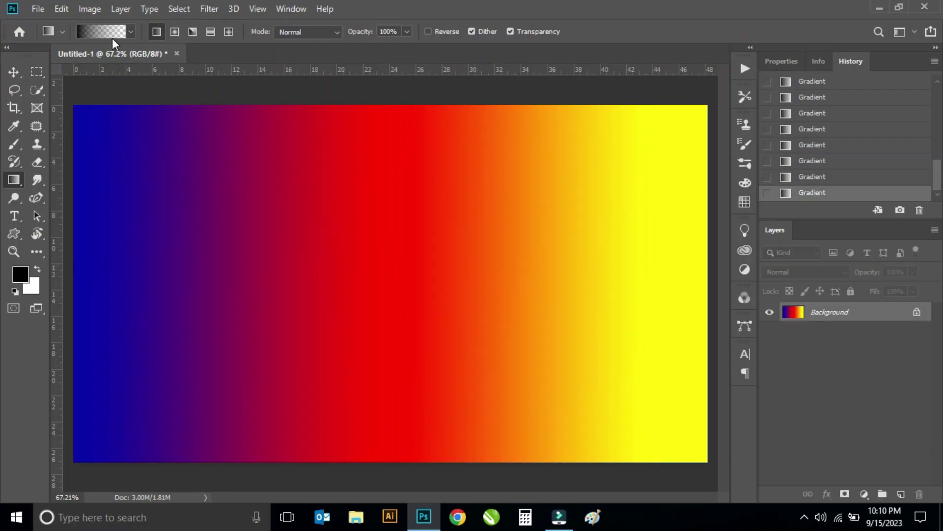
left_click_drag(70, 280, 668, 279)
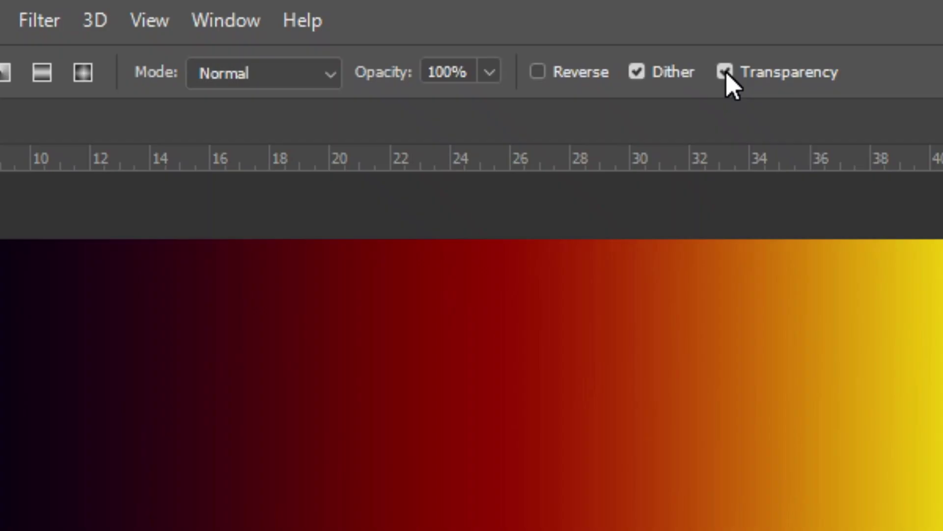
Step: Redraw the gradient with Transparency off to show solid black, then re-enable Transparency
left_click(511, 32)
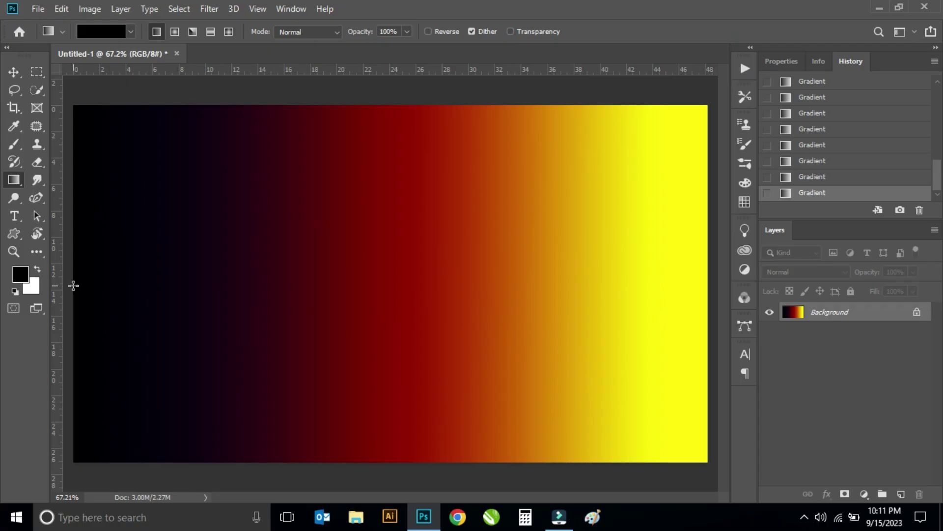
left_click_drag(74, 286, 674, 280)
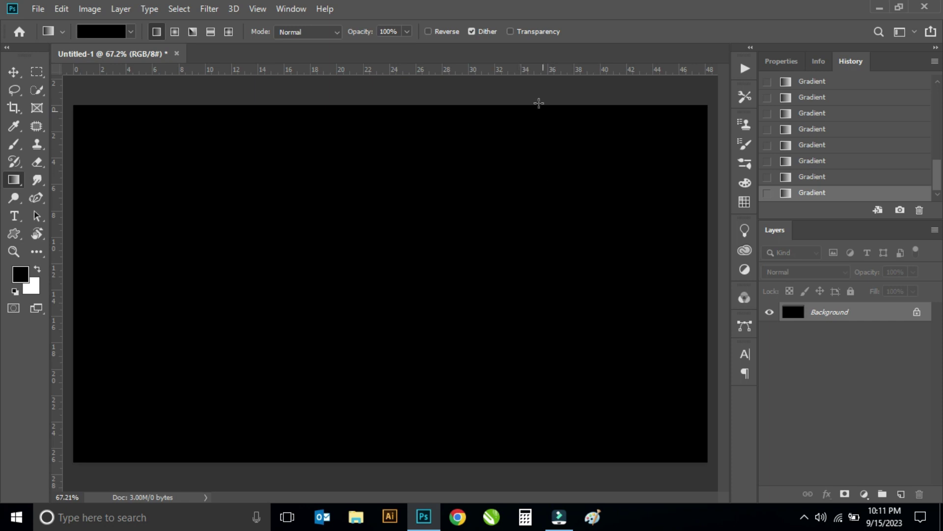
left_click(511, 31)
left_click(130, 33)
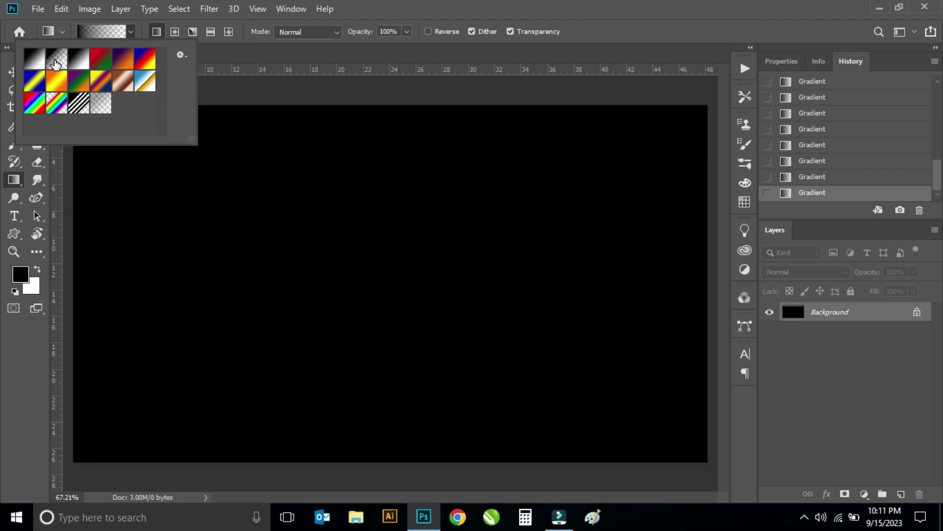
left_click(383, 11)
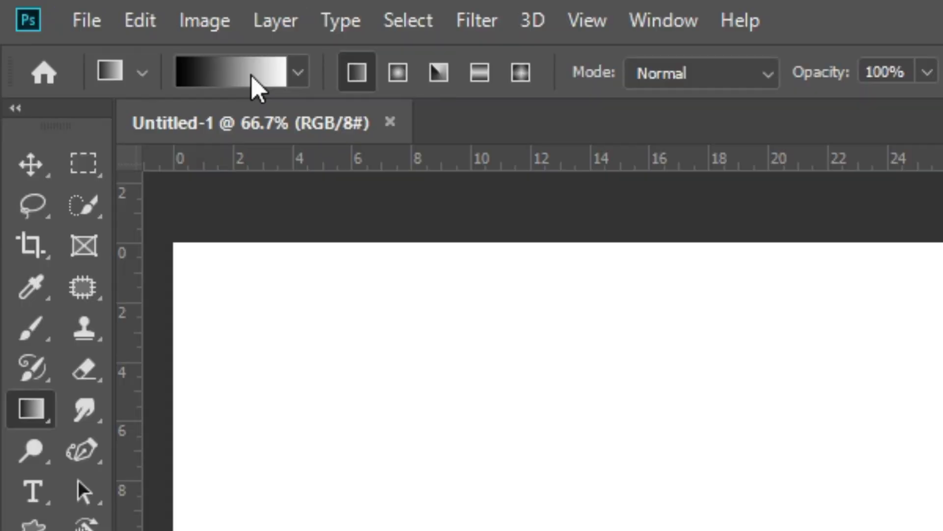
Step: Open the Gradient Editor on the black-to-white Foreground to Background gradient
left_click(252, 78)
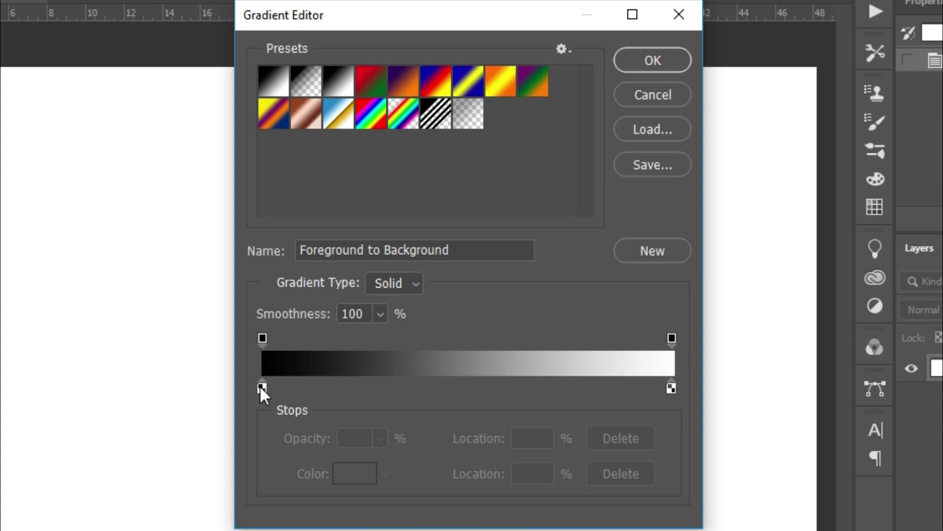
Step: Arrange colour stops as black at 43%, white at 61% and black at 85%
left_click_drag(261, 387, 433, 389)
left_click_drag(267, 388, 282, 389)
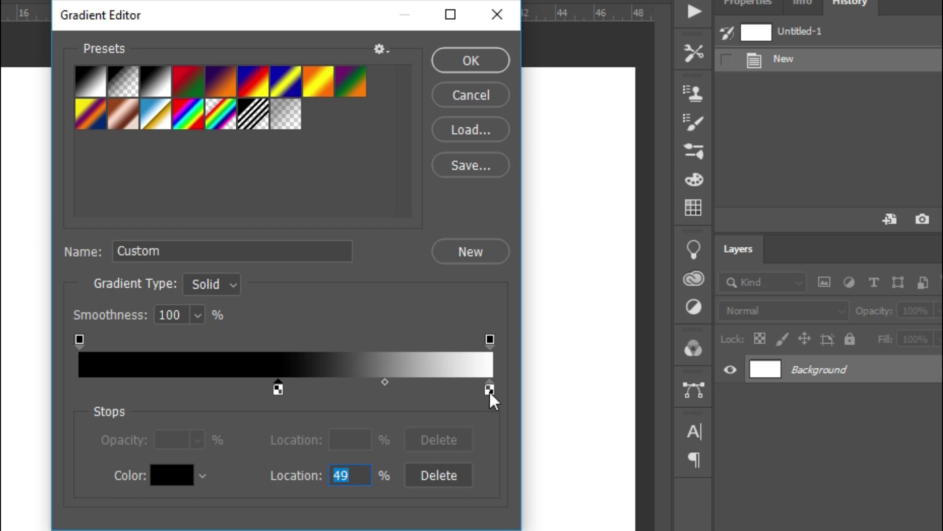
mouse_move(489, 389)
left_mouse_down()
mouse_move(396, 386)
mouse_move(418, 386)
left_mouse_up()
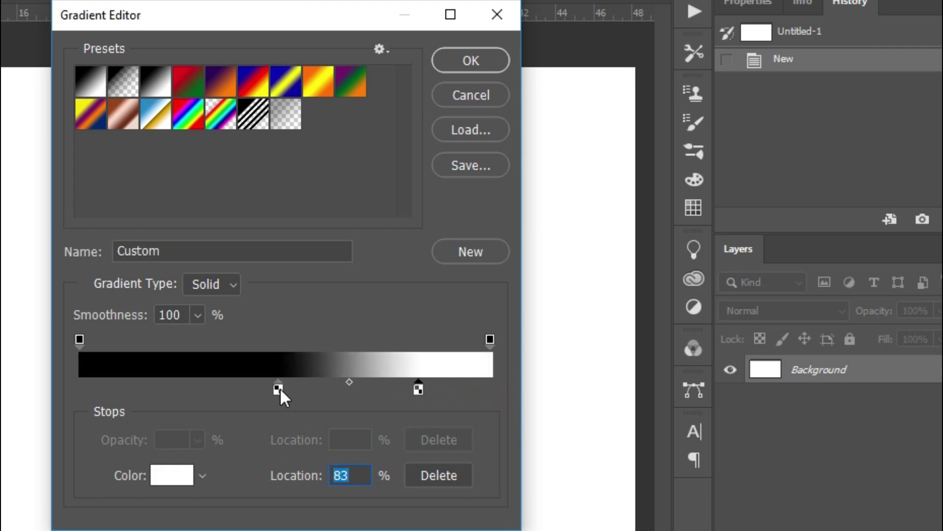
mouse_move(279, 388)
left_mouse_down()
mouse_move(346, 387)
mouse_move(330, 388)
left_mouse_up()
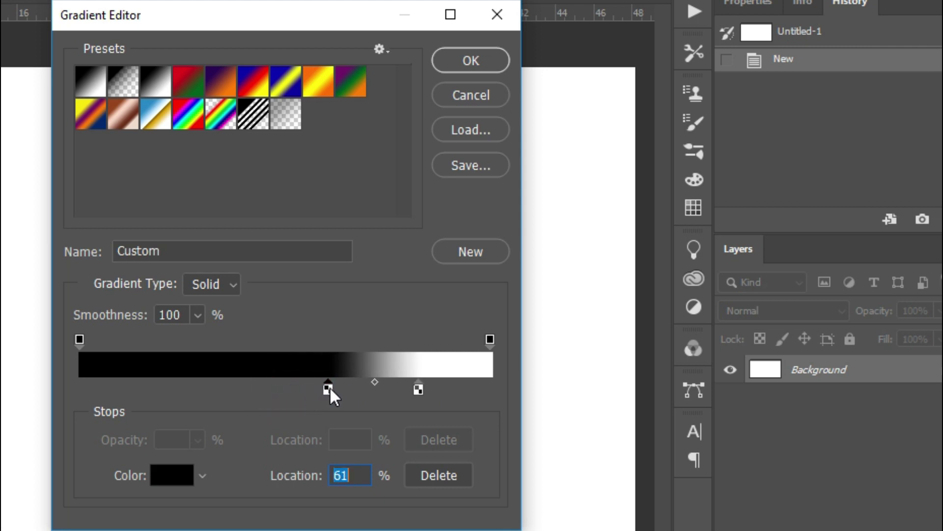
left_click_drag(329, 385, 269, 388)
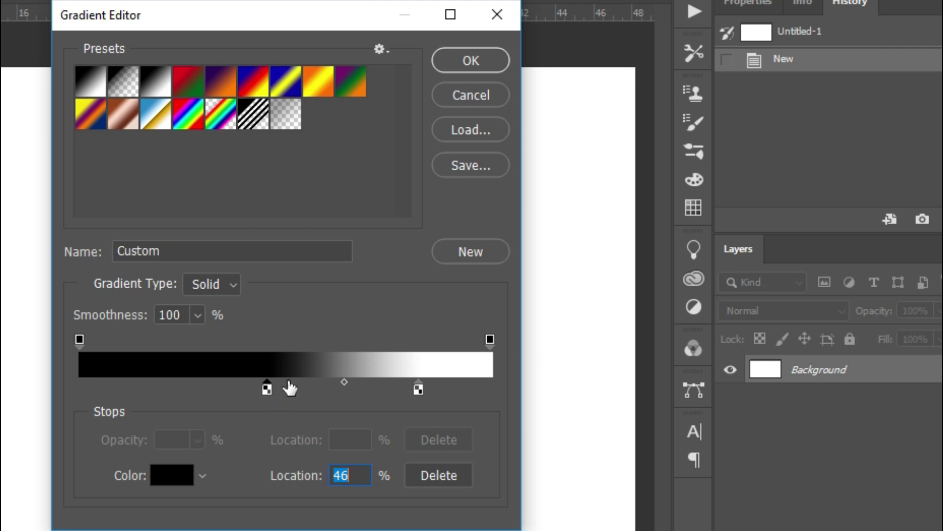
left_click(300, 386)
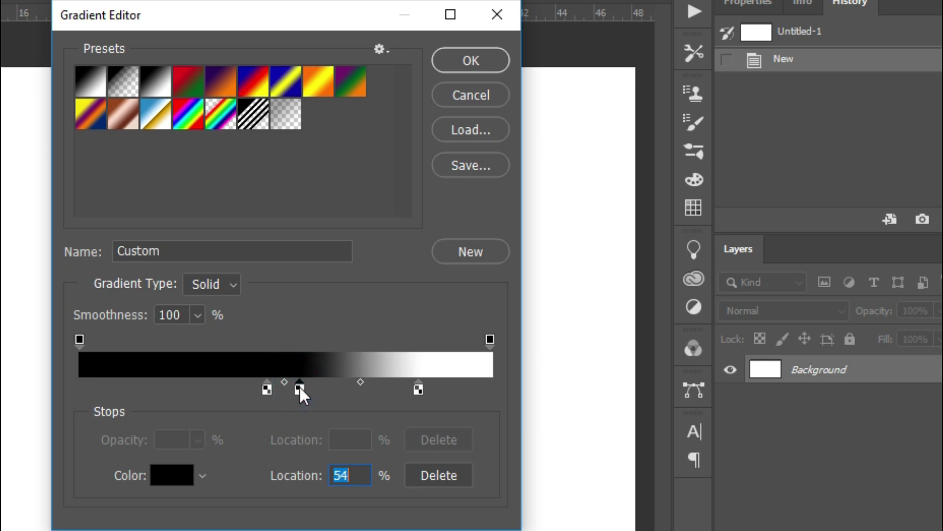
left_click_drag(299, 385, 477, 386)
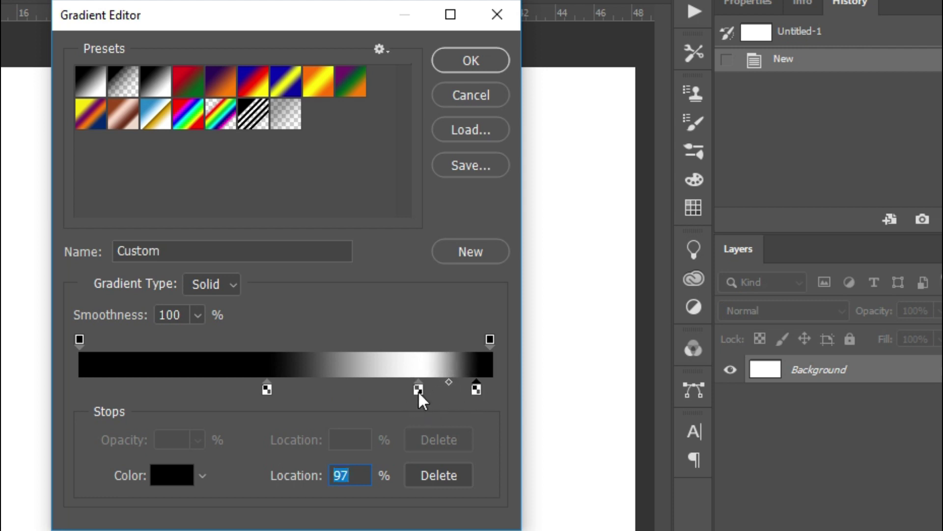
left_click_drag(418, 389, 332, 390)
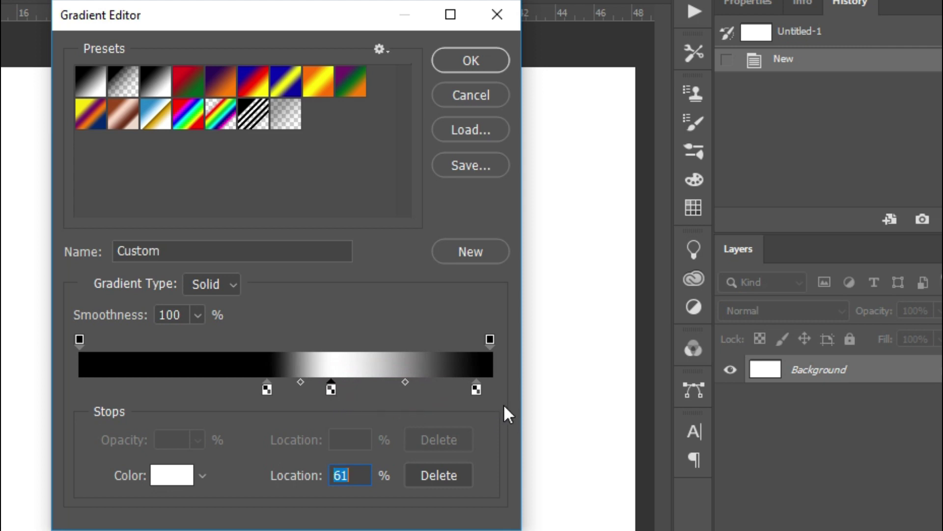
left_click_drag(476, 389, 428, 389)
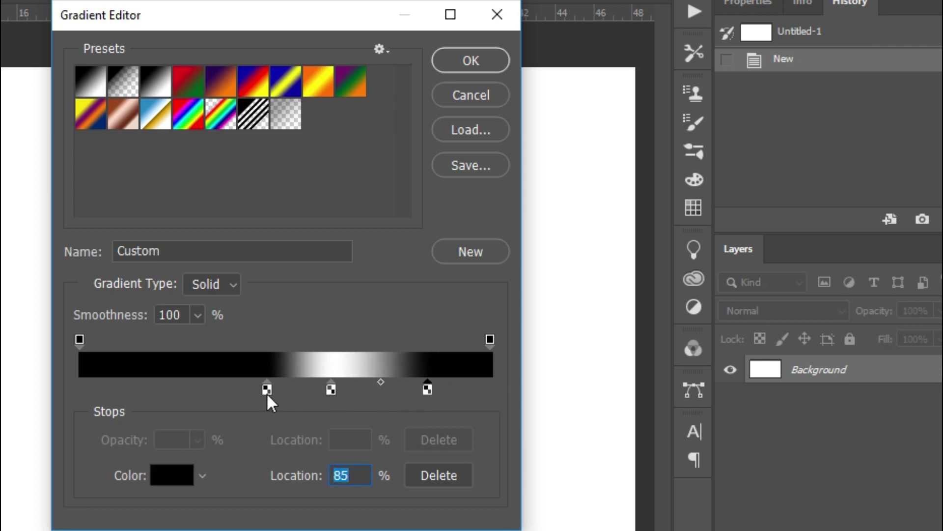
left_click_drag(266, 391, 254, 391)
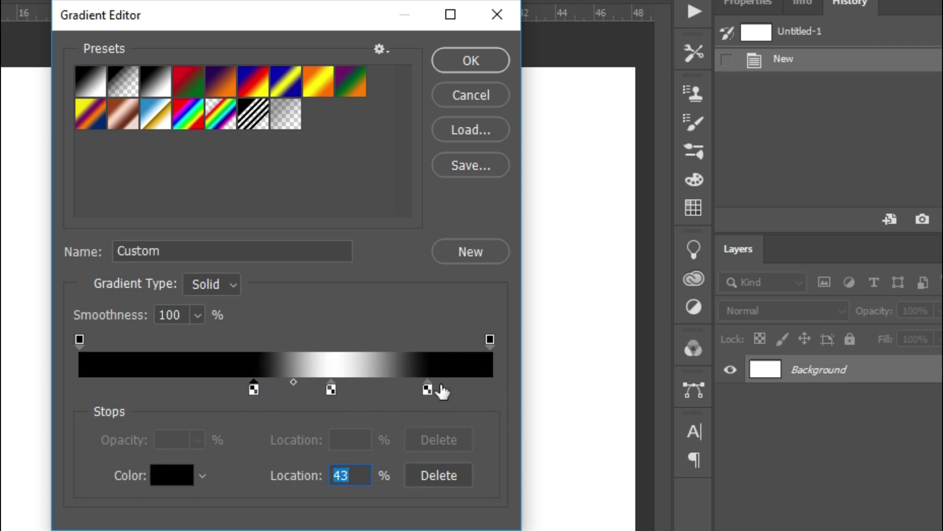
Step: Add a red colour stop at 24% and turn the 43% stop blue
left_click(178, 388)
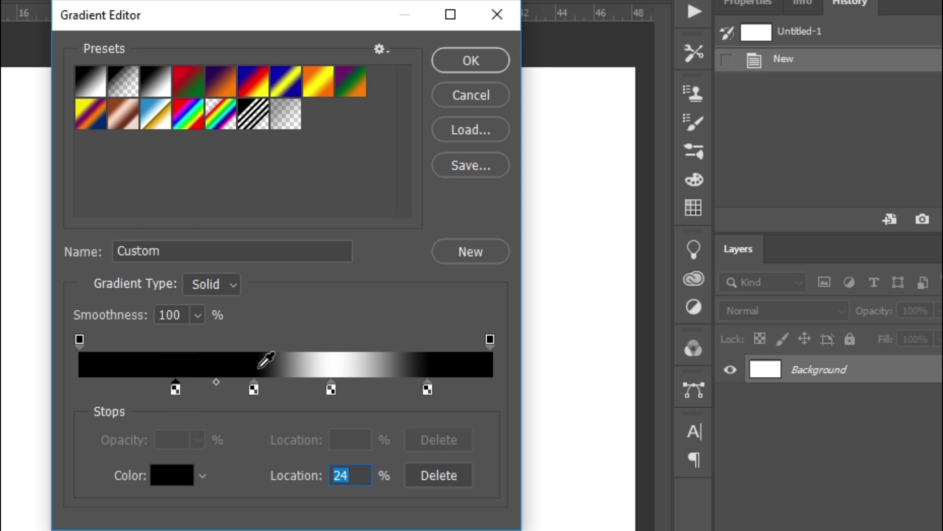
left_click(175, 387)
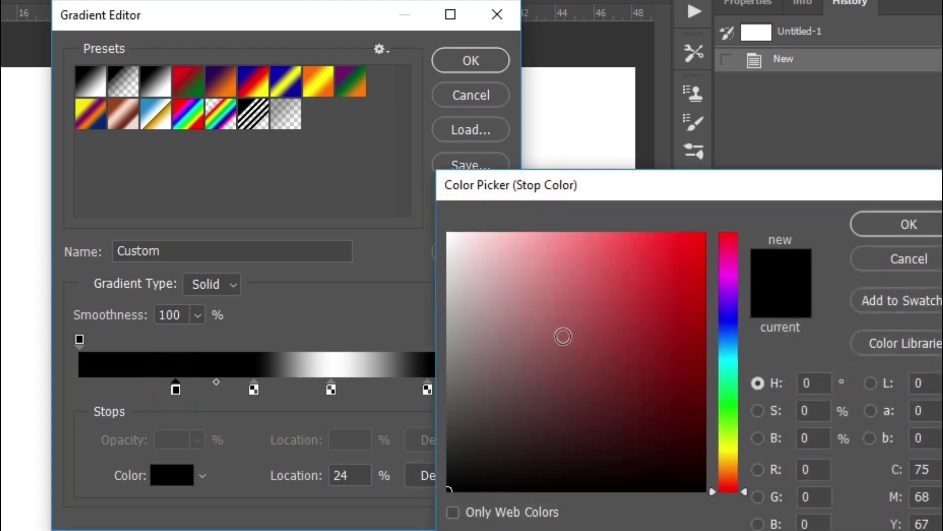
left_click(672, 322)
left_click(904, 223)
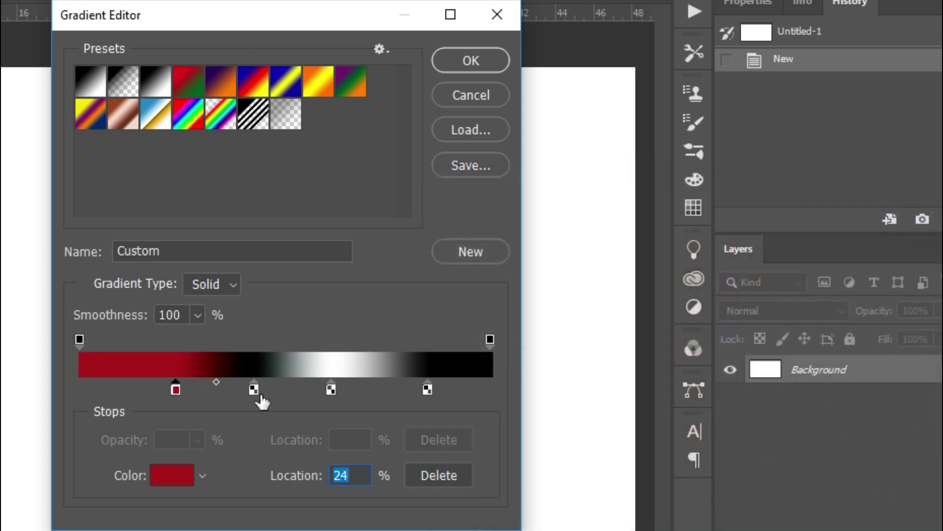
double_click(254, 389)
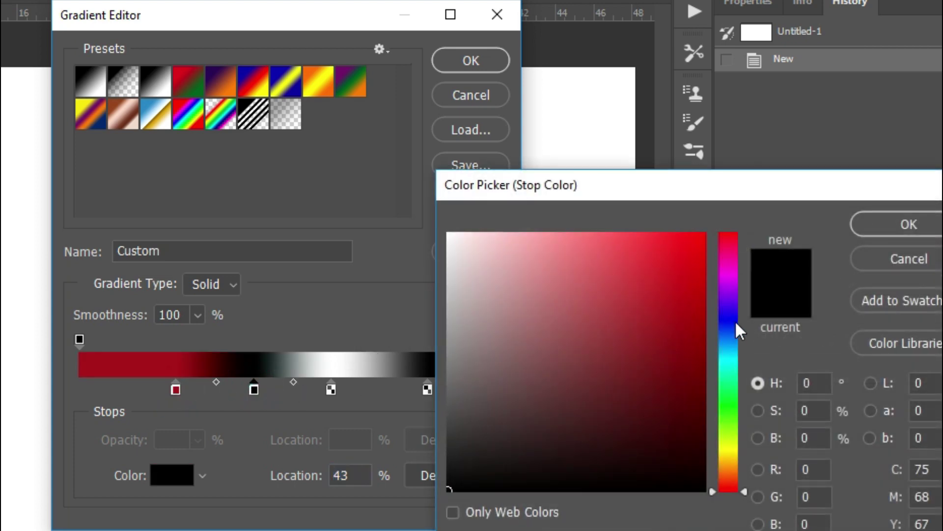
left_click(734, 321)
left_click(645, 320)
left_click(906, 226)
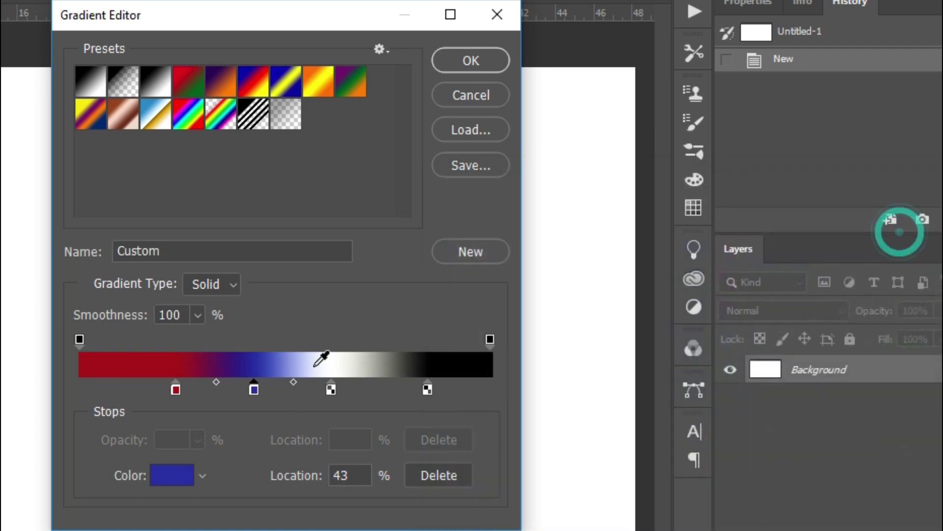
Step: Make the 85% stop green and shift the red stops further left
double_click(428, 388)
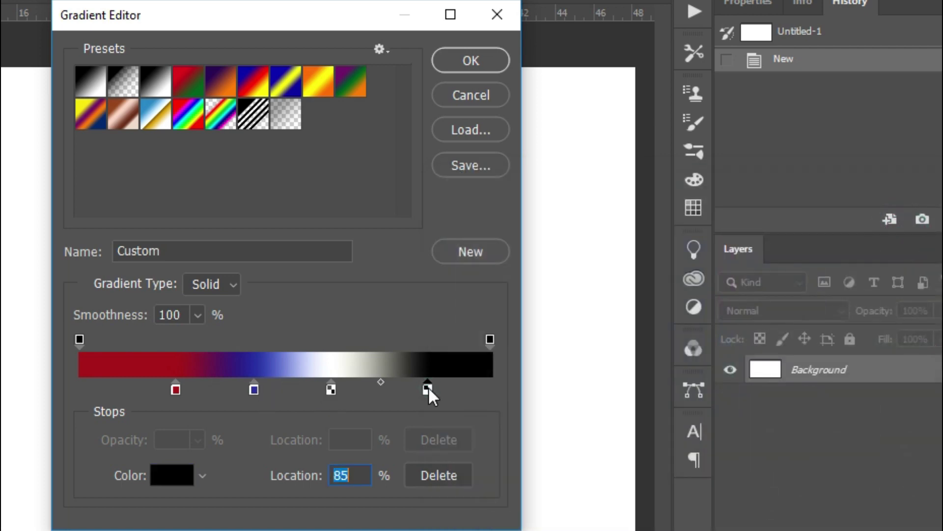
left_click(725, 419)
left_click(653, 350)
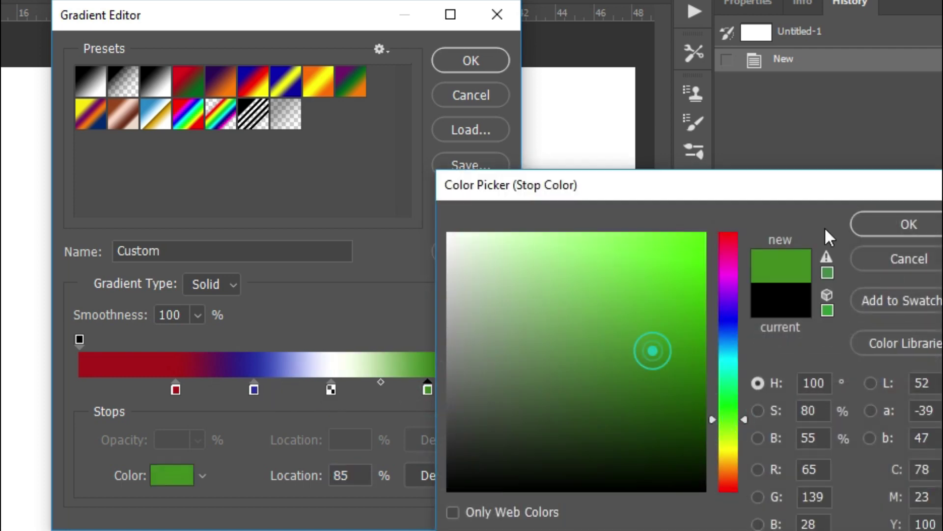
left_click(909, 225)
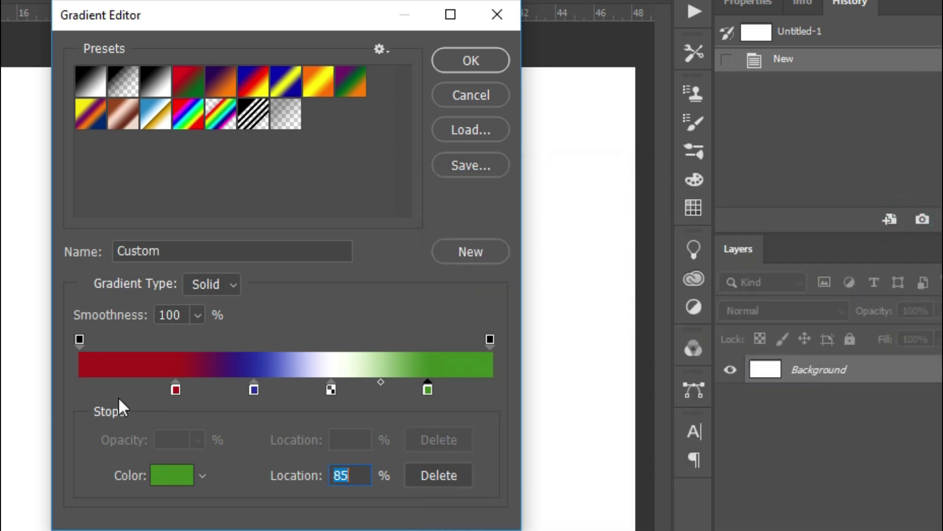
left_click_drag(176, 389, 143, 389)
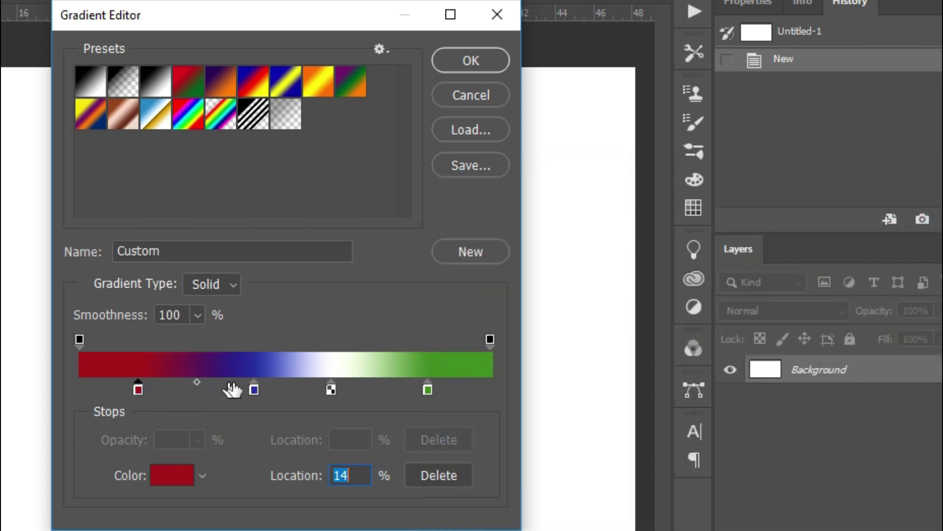
left_click_drag(230, 388, 111, 386)
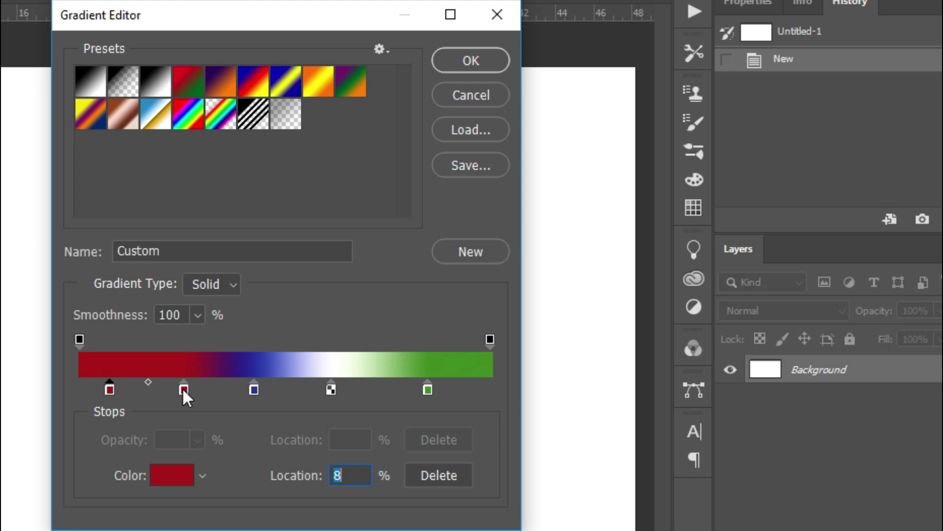
Step: Drag the extra red stop off the bar and move the left opacity stop to 9%
left_click(183, 389)
left_click_drag(183, 390, 184, 409)
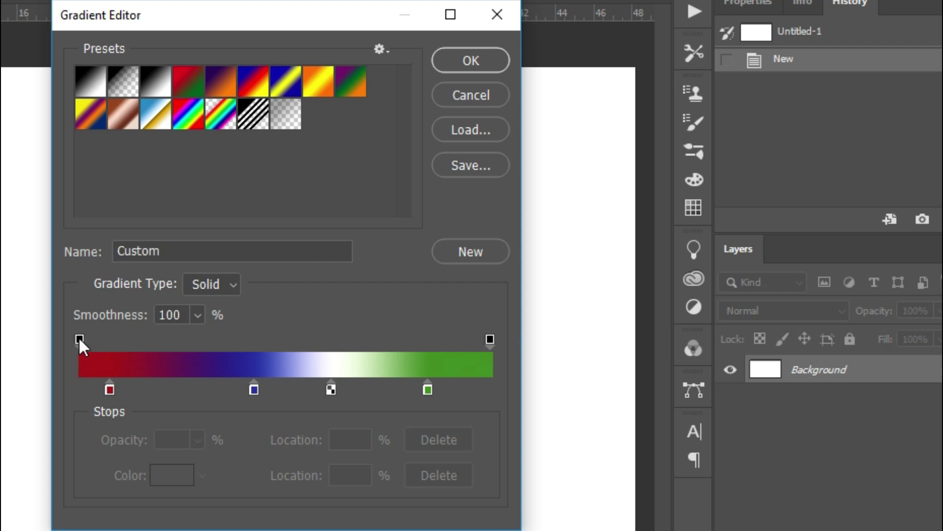
mouse_move(80, 338)
left_mouse_down()
mouse_move(145, 339)
mouse_move(116, 339)
left_mouse_up()
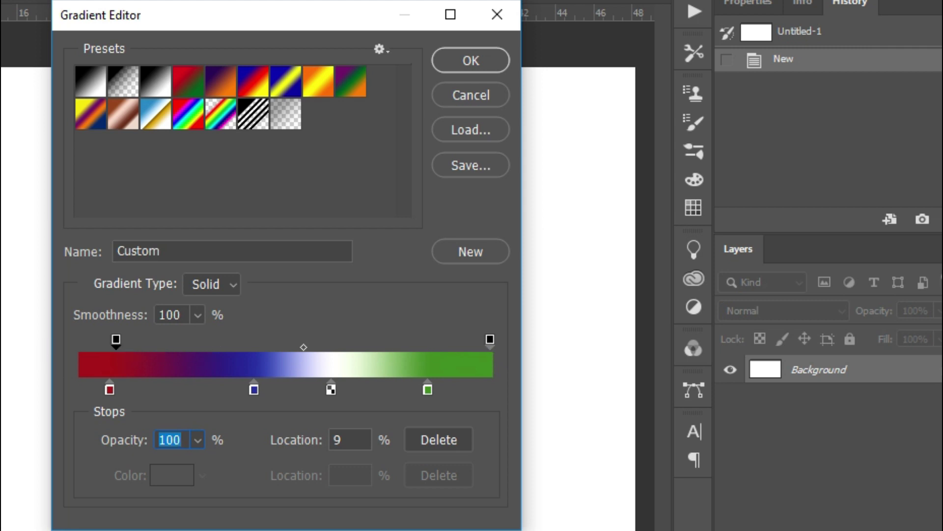
left_click(491, 338)
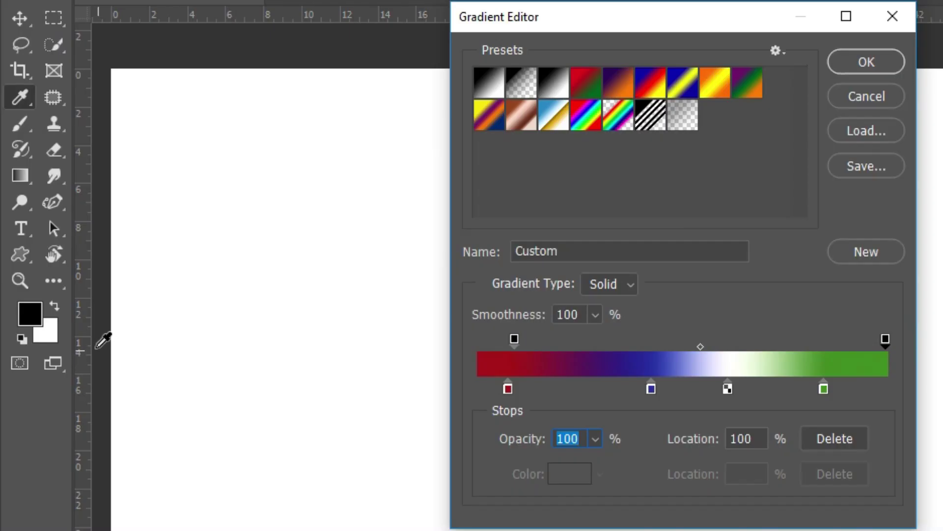
type("0")
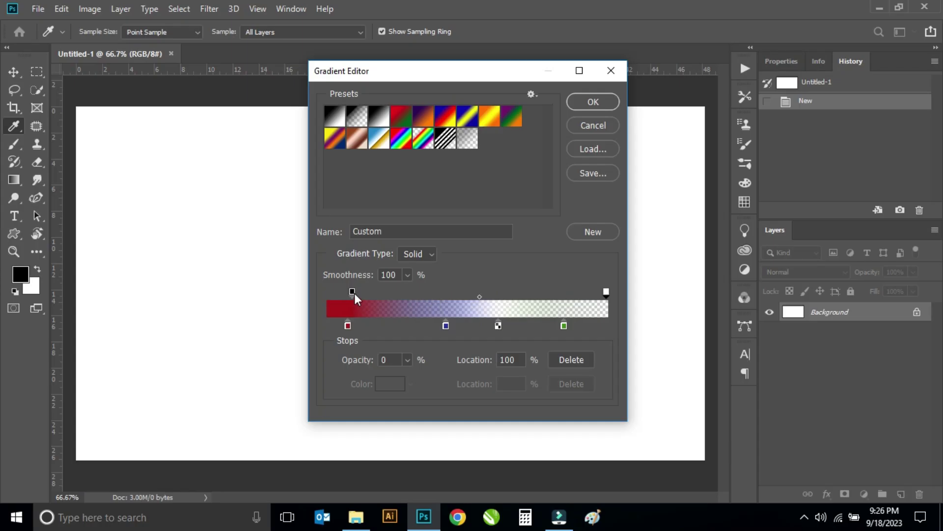
left_click(352, 292)
left_click_drag(352, 293, 571, 292)
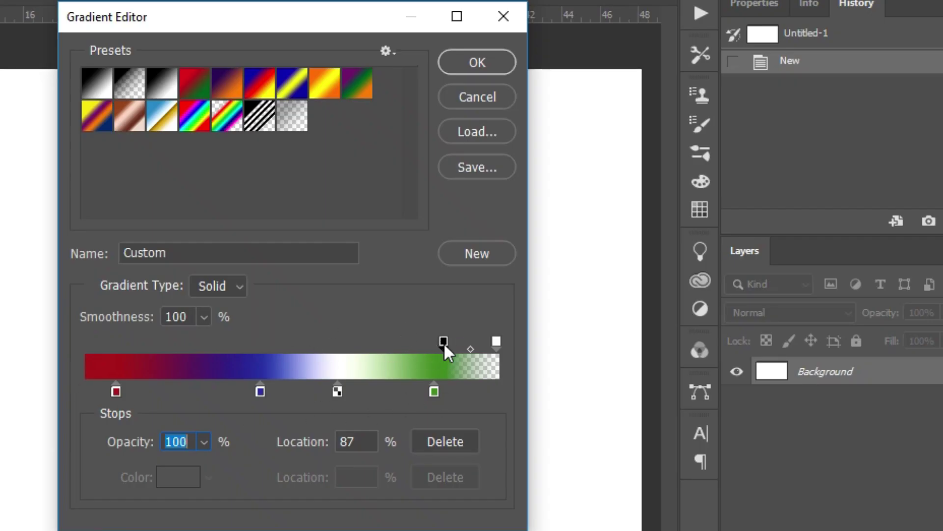
left_click_drag(443, 343, 156, 344)
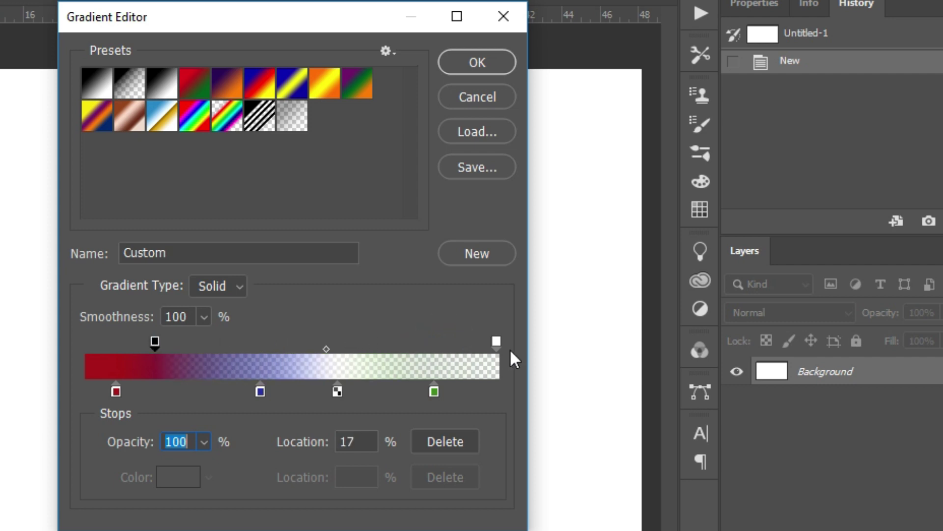
mouse_move(497, 343)
left_mouse_down()
mouse_move(282, 356)
mouse_move(195, 350)
left_mouse_up()
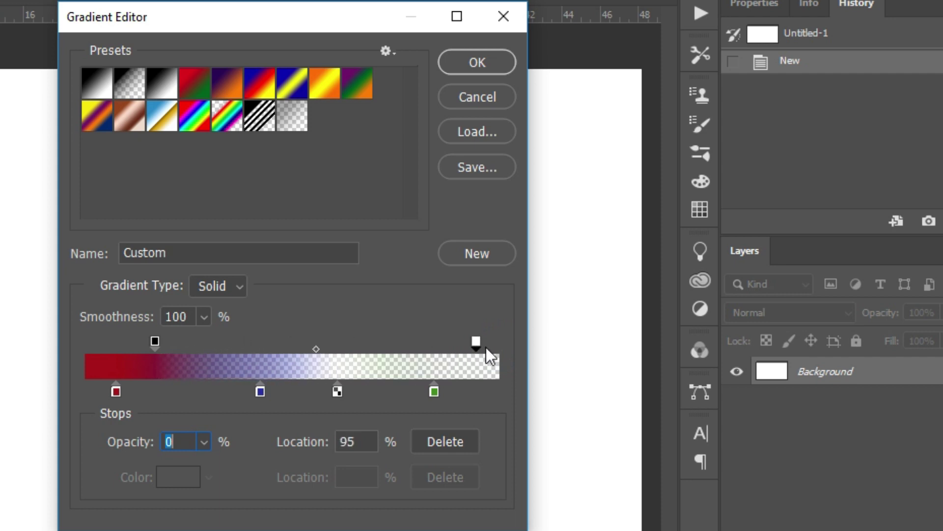
left_click_drag(196, 347, 497, 347)
mouse_move(155, 347)
left_mouse_down()
mouse_move(202, 346)
mouse_move(181, 346)
left_mouse_up()
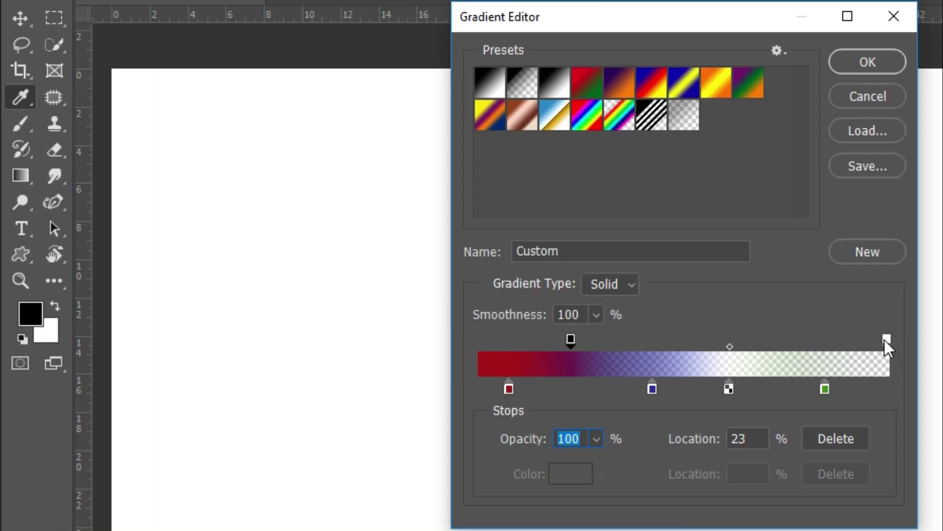
left_click(887, 340)
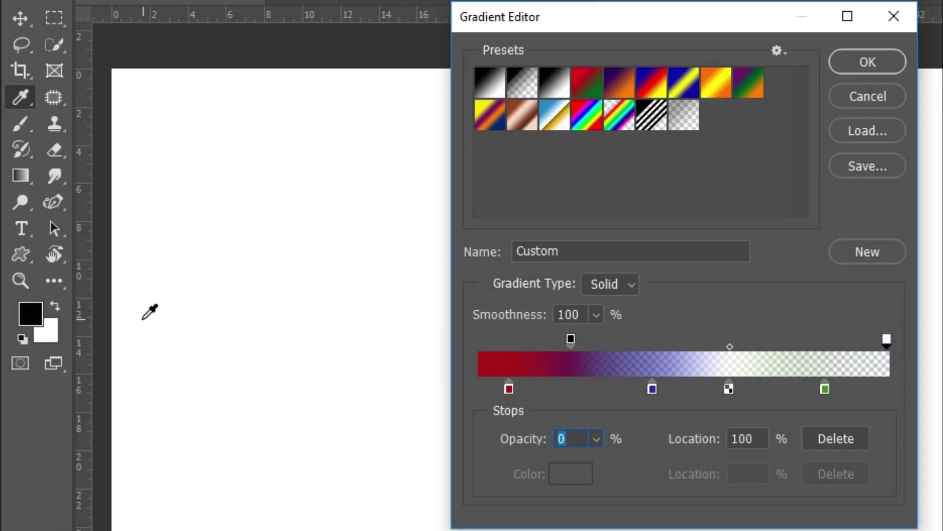
type("100")
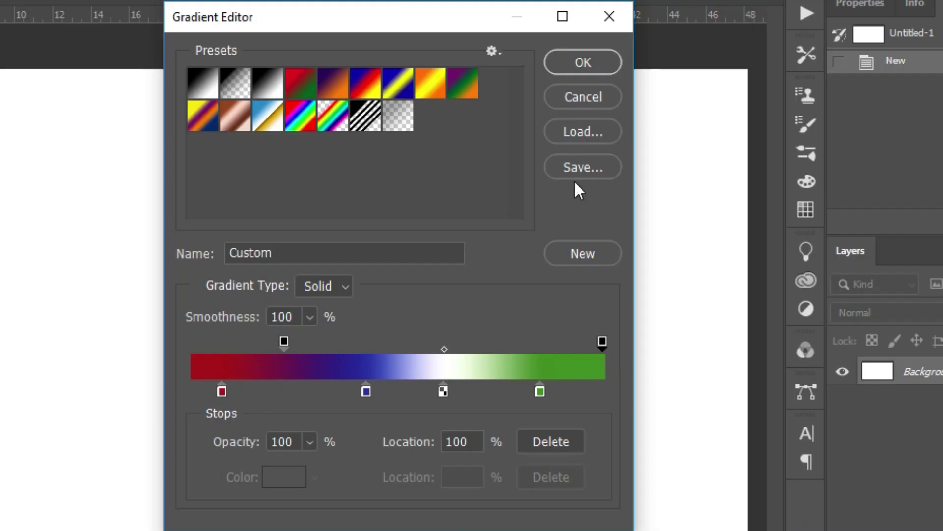
Step: Save the red-blue-white-green gradient as a new preset and confirm it with OK
left_click(585, 252)
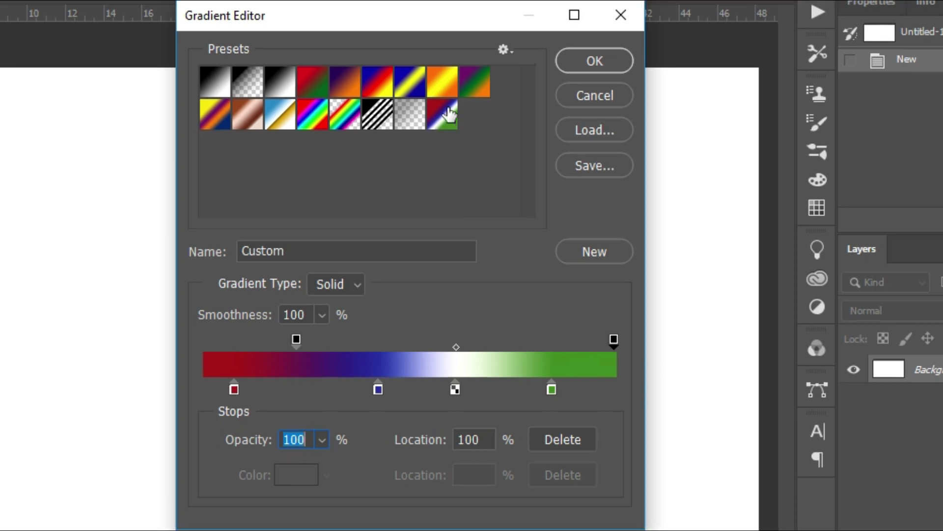
left_click(594, 61)
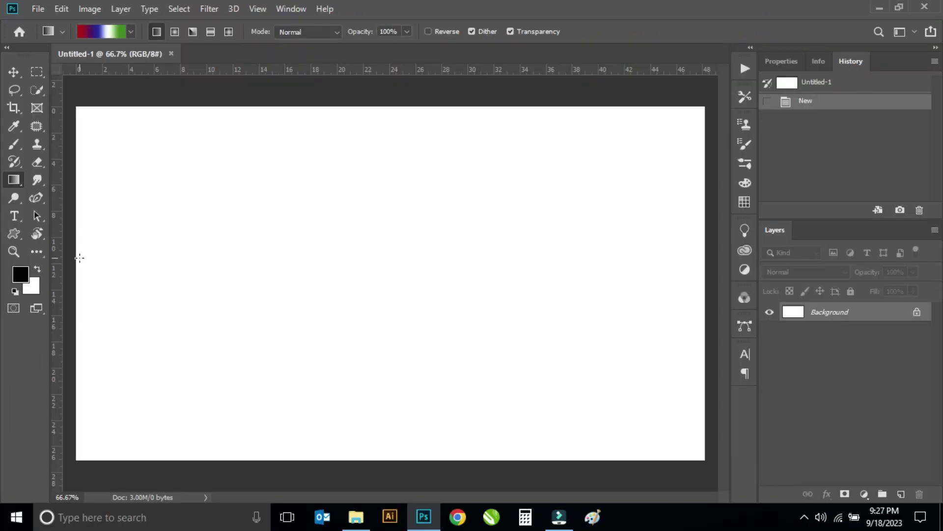
Step: Fill the canvas with the custom gradient as a linear, then a radial gradient
left_click_drag(79, 257, 661, 259)
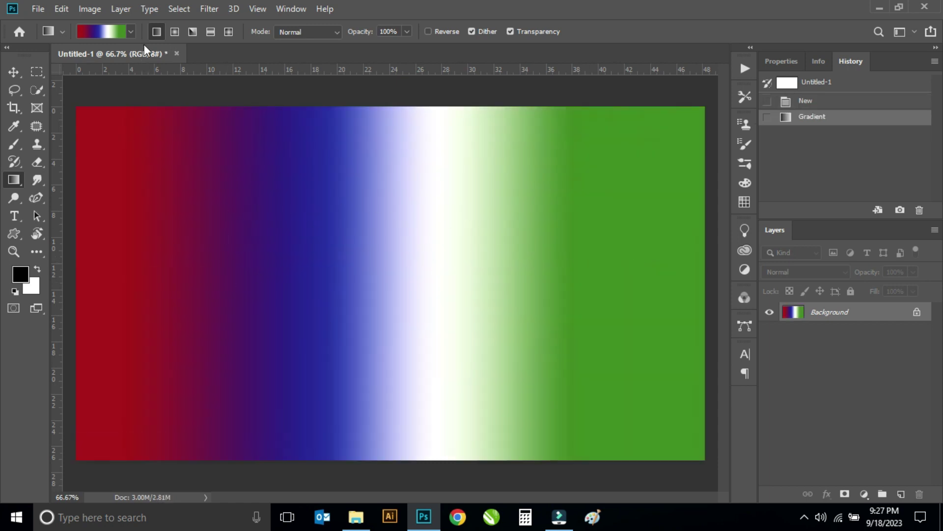
left_click(174, 32)
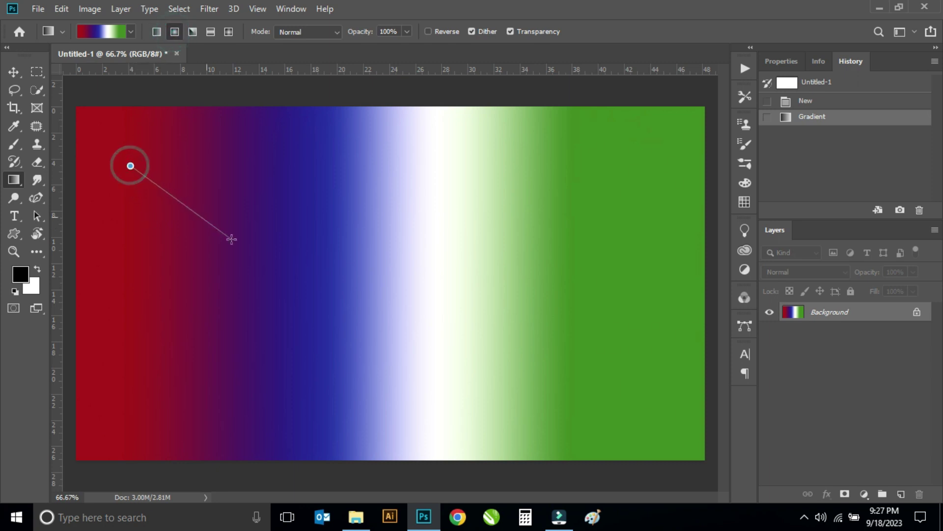
left_click_drag(130, 166, 231, 238)
left_click_drag(335, 252, 584, 411)
Step: Apply the gradient in Angle style, centred near the middle of the canvas
left_click(192, 32)
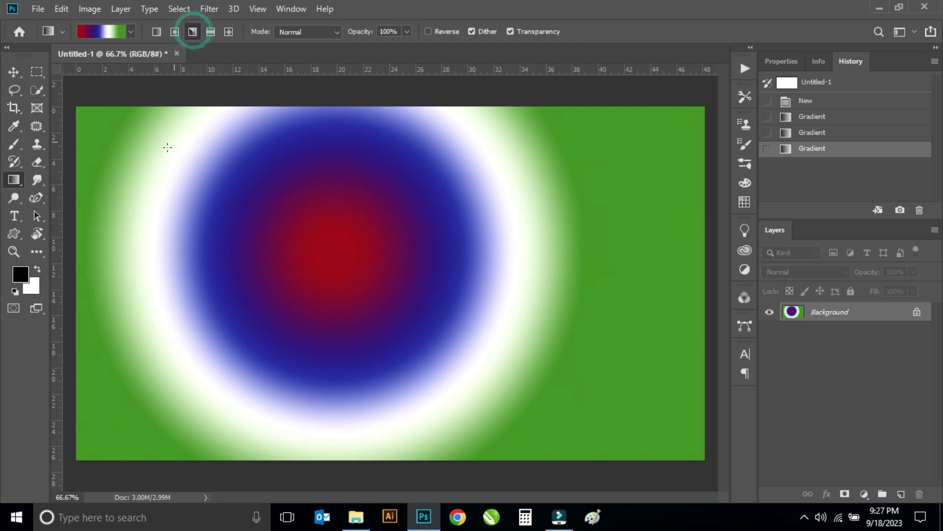
left_click_drag(115, 118, 592, 397)
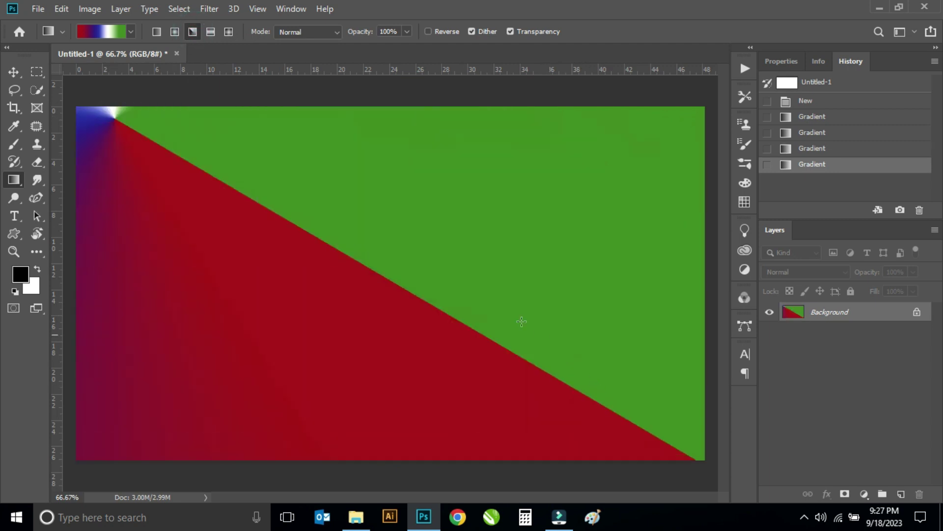
left_click_drag(344, 206, 445, 326)
left_click_drag(385, 293, 417, 333)
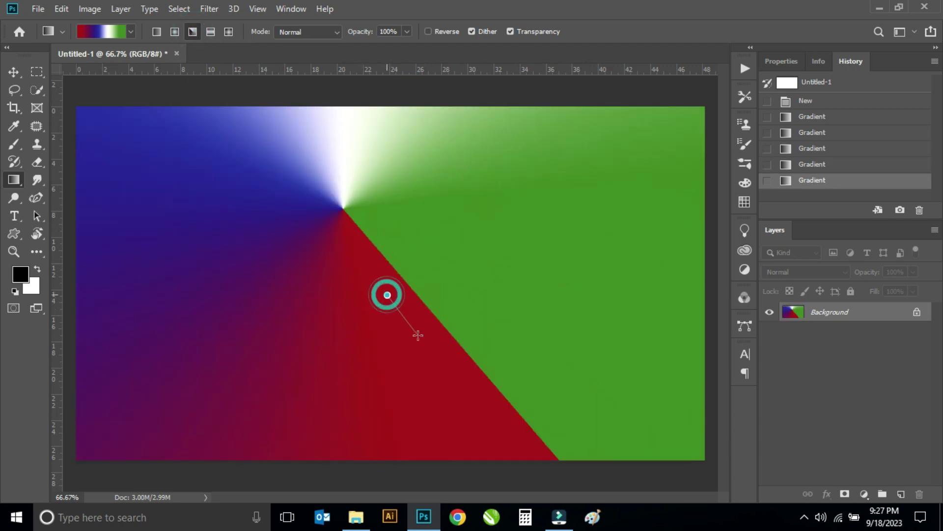
Step: Apply a Reflected gradient, then a tilted Diamond gradient near the middle
left_click(212, 33)
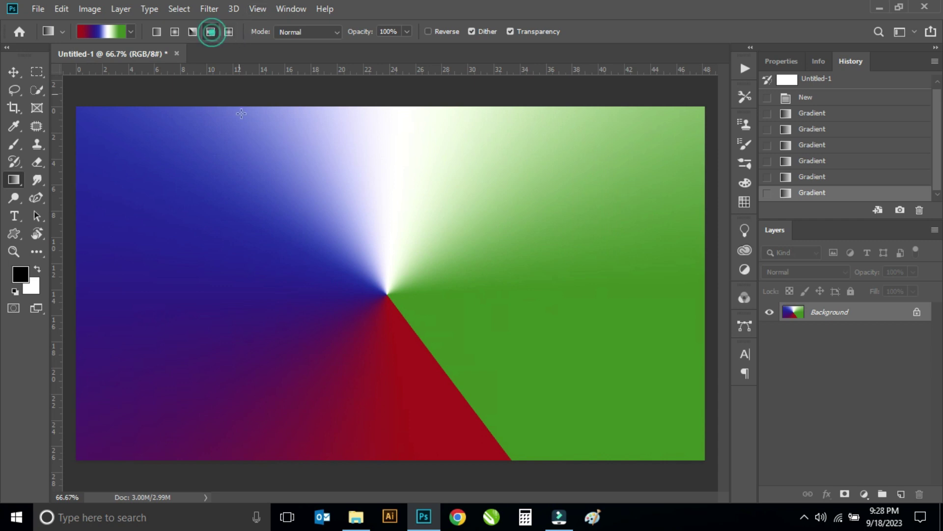
left_click_drag(110, 257, 343, 257)
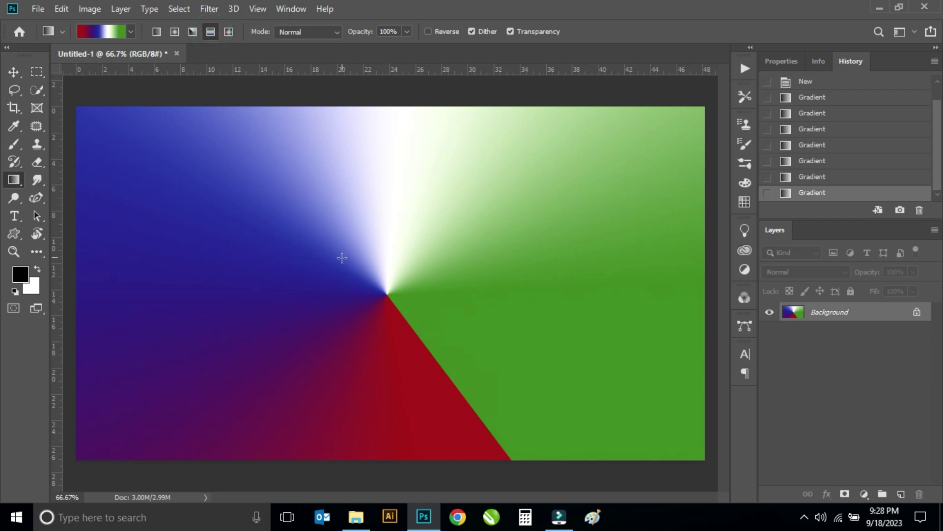
left_click(228, 32)
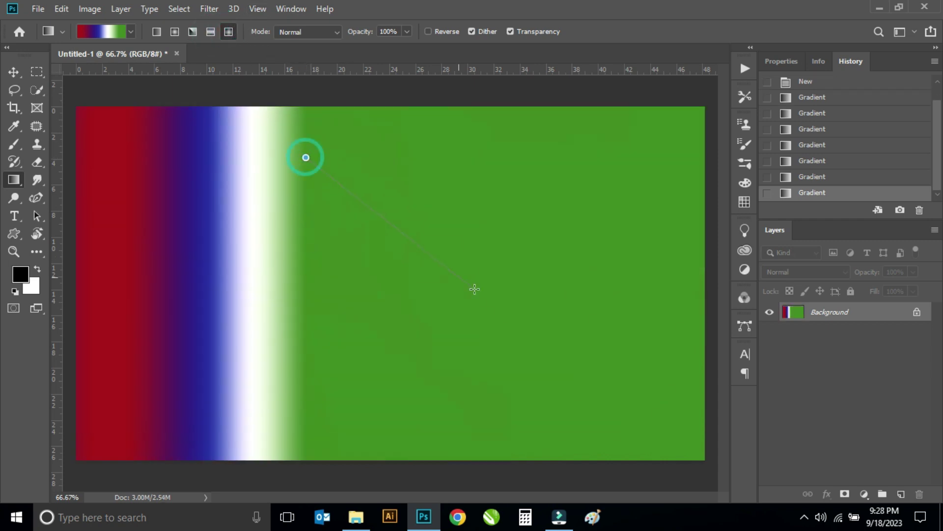
left_click_drag(305, 156, 387, 288)
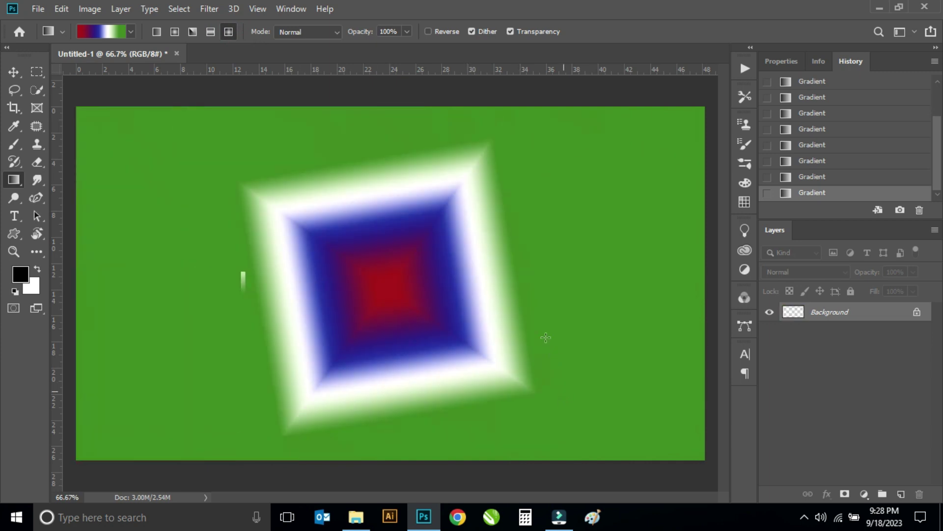
left_click_drag(463, 343, 544, 401)
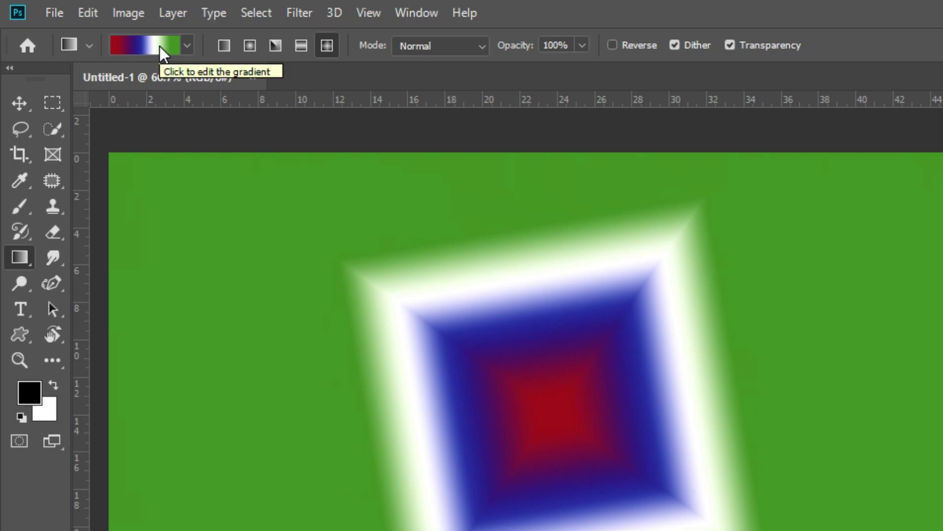
Step: Change the custom gradient's type from Solid to Noise
left_click(160, 46)
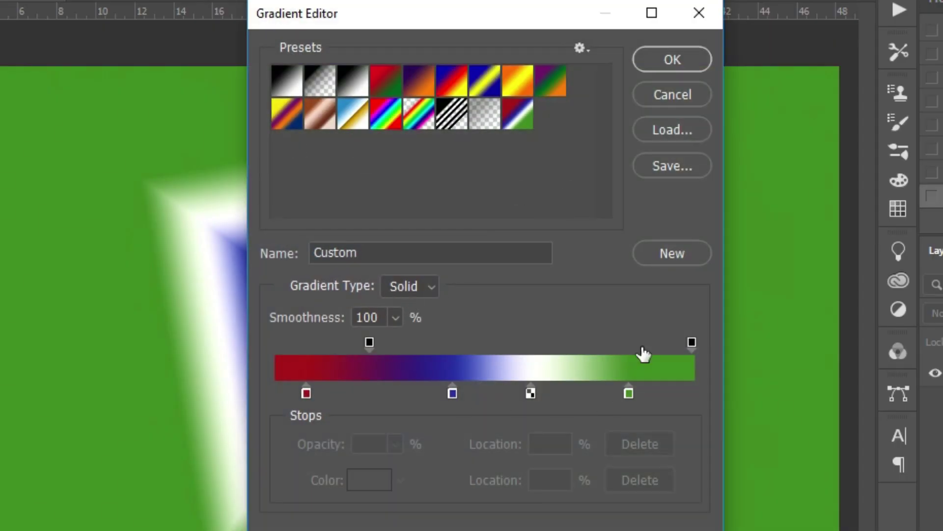
left_click(426, 285)
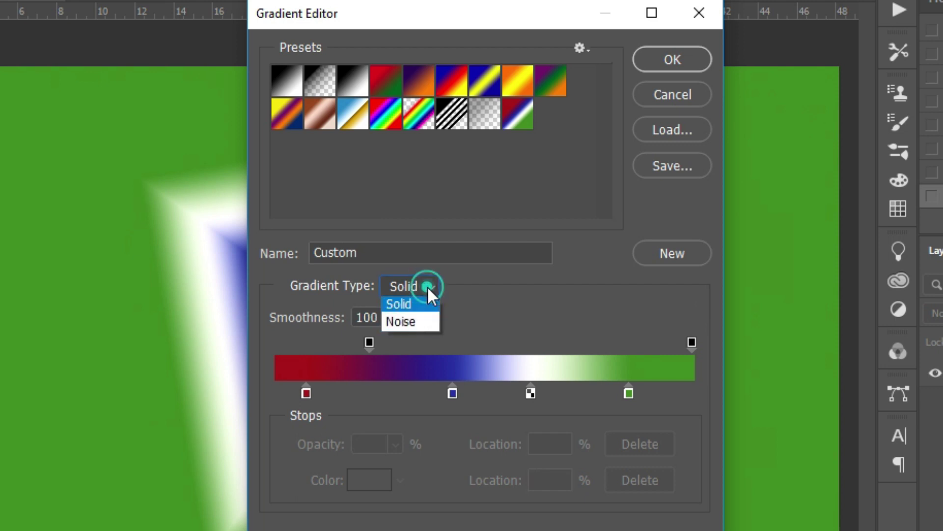
left_click(411, 322)
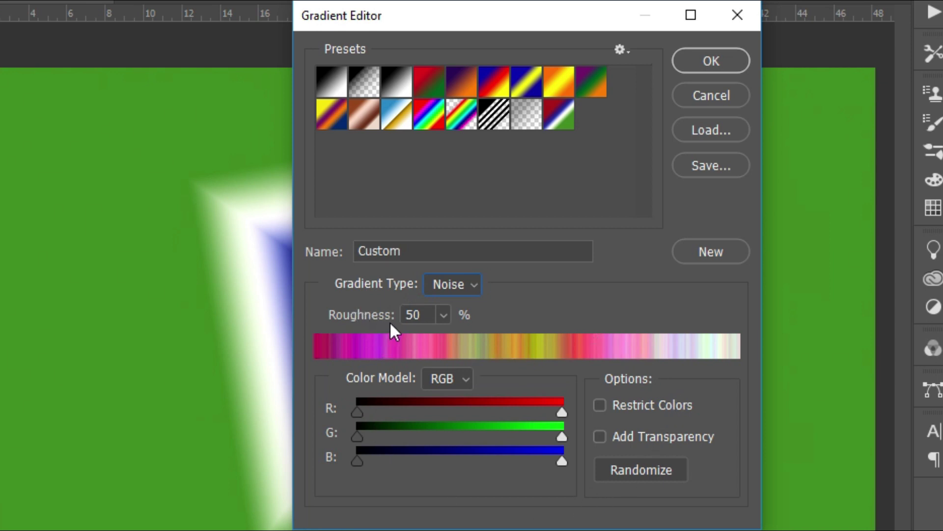
Step: Set the noise gradient's Roughness to 50%
left_click(444, 315)
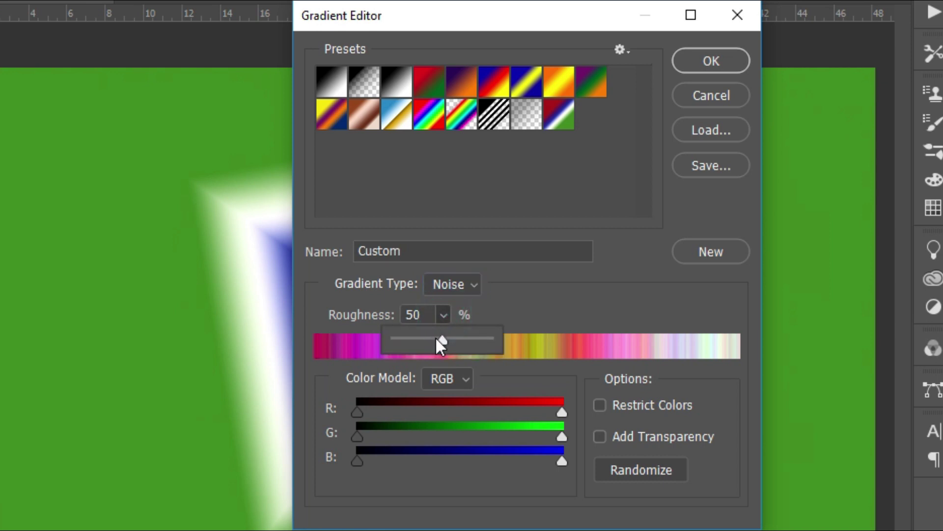
mouse_move(441, 338)
left_mouse_down()
mouse_move(415, 341)
mouse_move(487, 344)
left_mouse_up()
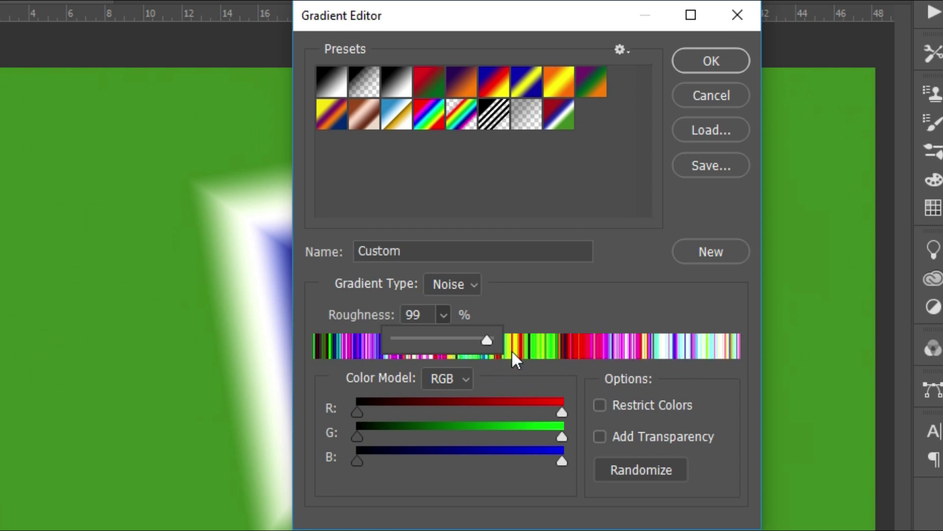
left_click_drag(487, 341, 443, 340)
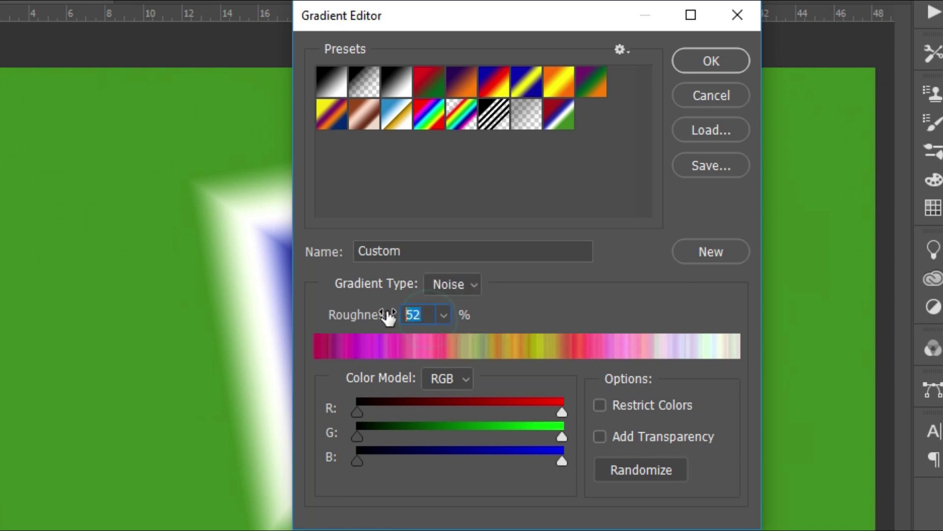
type("50")
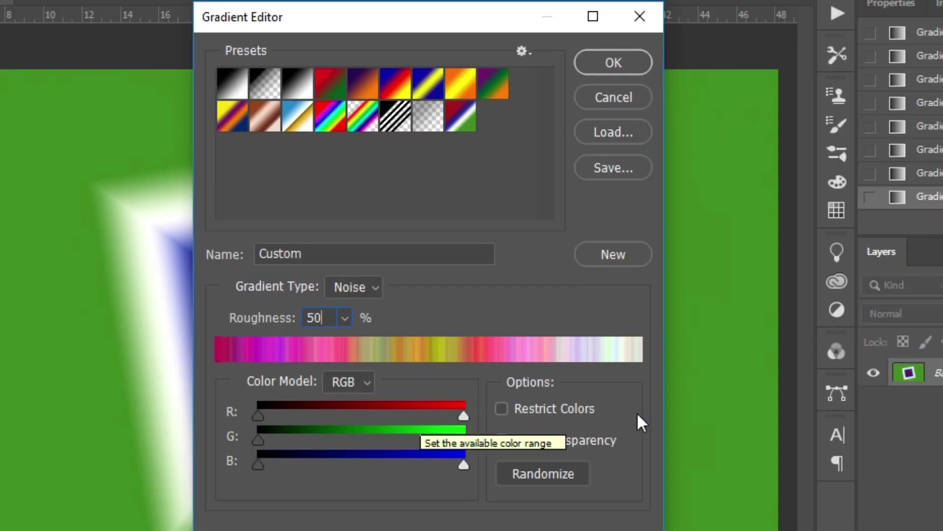
Step: Turn on Restrict Colors and narrow the noise gradient's red, green and blue ranges
left_click(502, 408)
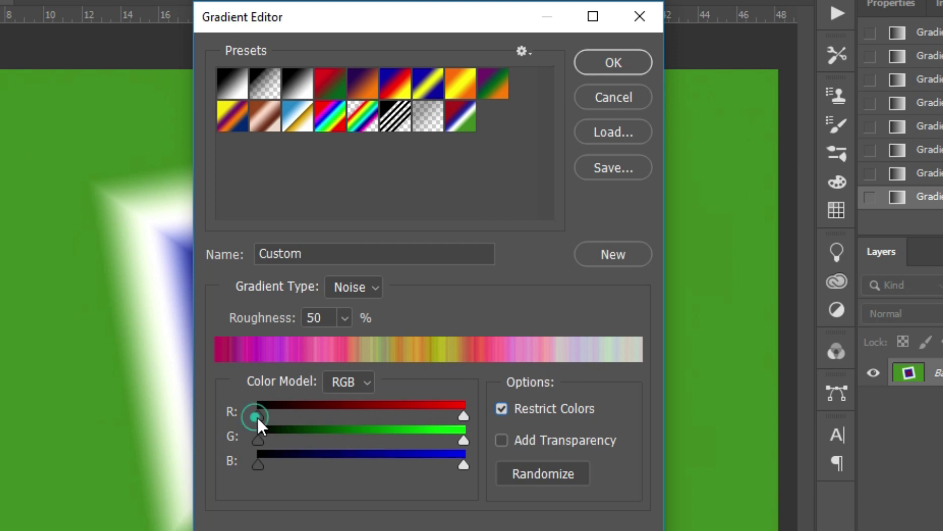
left_click_drag(257, 416, 308, 415)
left_click_drag(463, 416, 431, 416)
left_click_drag(257, 436, 361, 439)
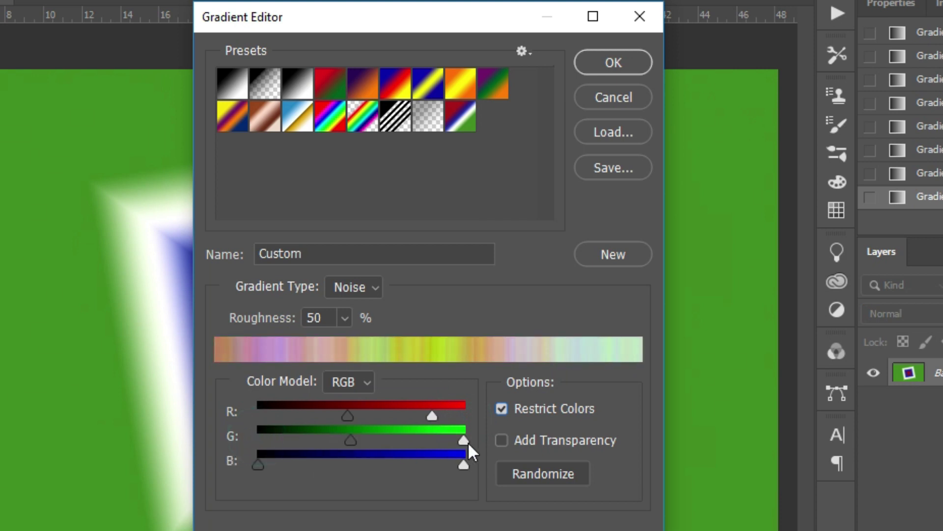
left_click_drag(465, 441, 424, 441)
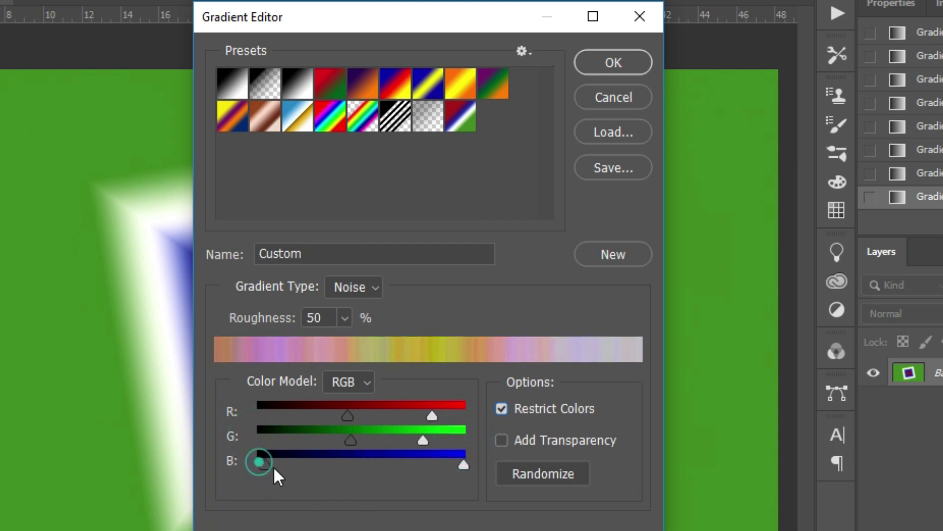
left_click_drag(261, 464, 351, 466)
left_click_drag(452, 463, 426, 462)
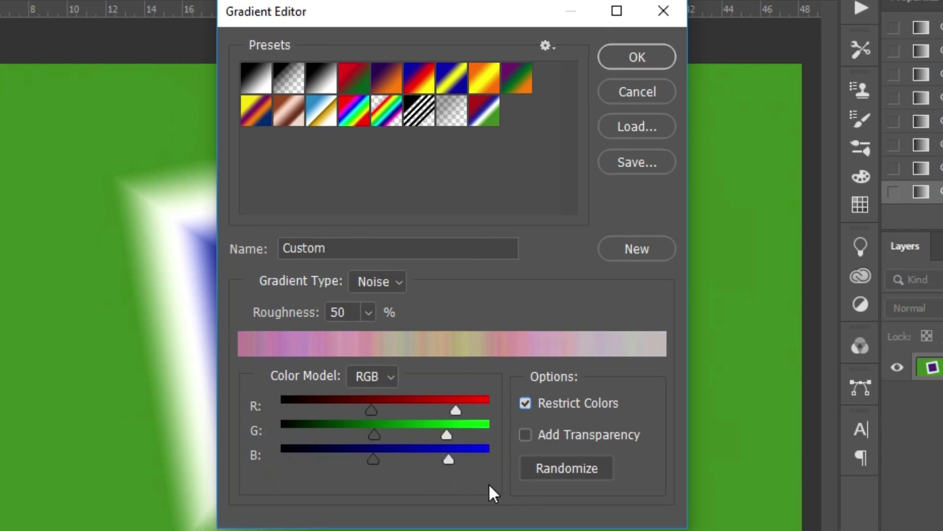
Step: Randomize the noise gradient repeatedly until it shows a pastel blue-to-pink mix
left_click(565, 466)
left_click(564, 465)
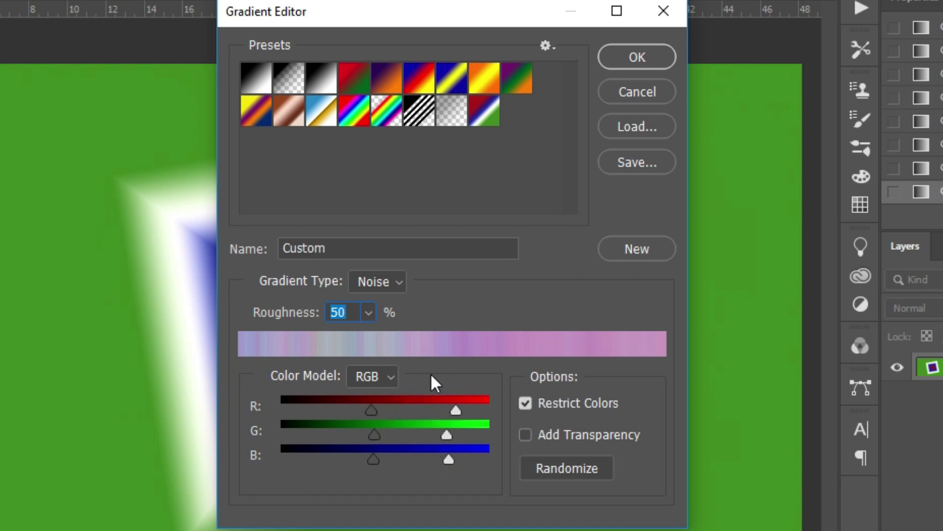
left_click(573, 467)
left_click(568, 465)
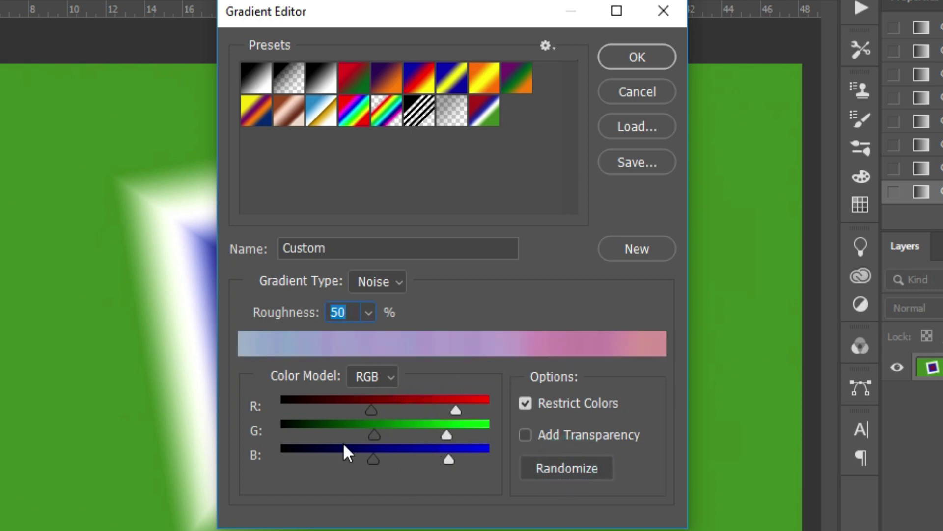
Step: Switch the noise gradient to the HSB colour model and widen its hue range toward green and purple
left_click(385, 380)
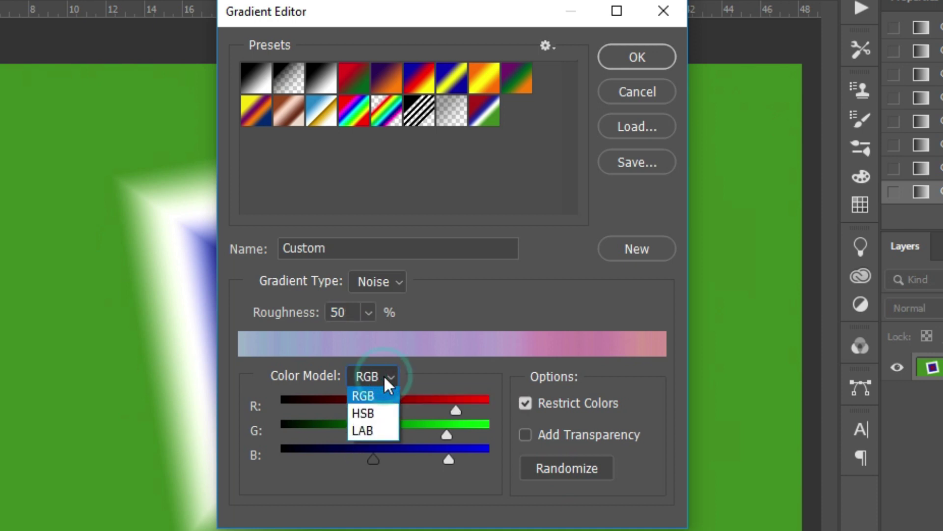
left_click(376, 412)
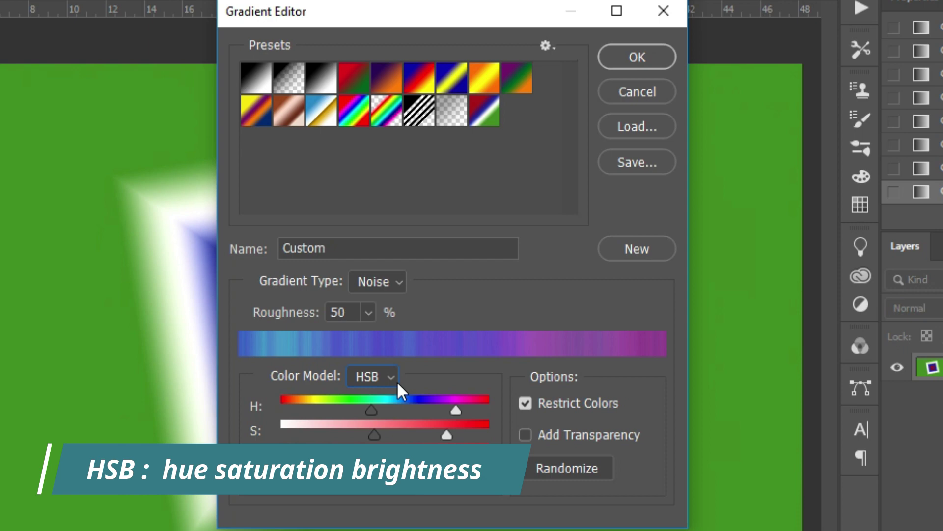
left_click_drag(372, 411, 335, 414)
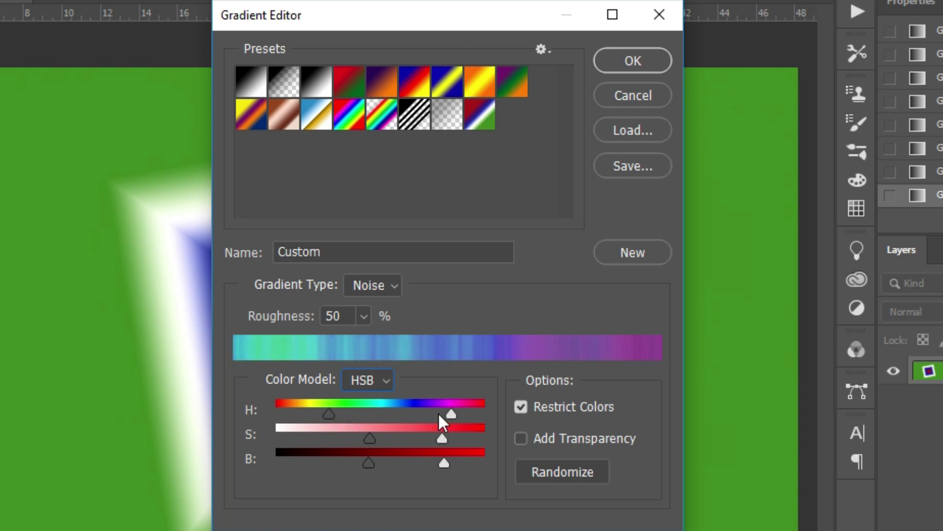
mouse_move(452, 415)
left_mouse_down()
mouse_move(465, 415)
mouse_move(423, 414)
left_mouse_up()
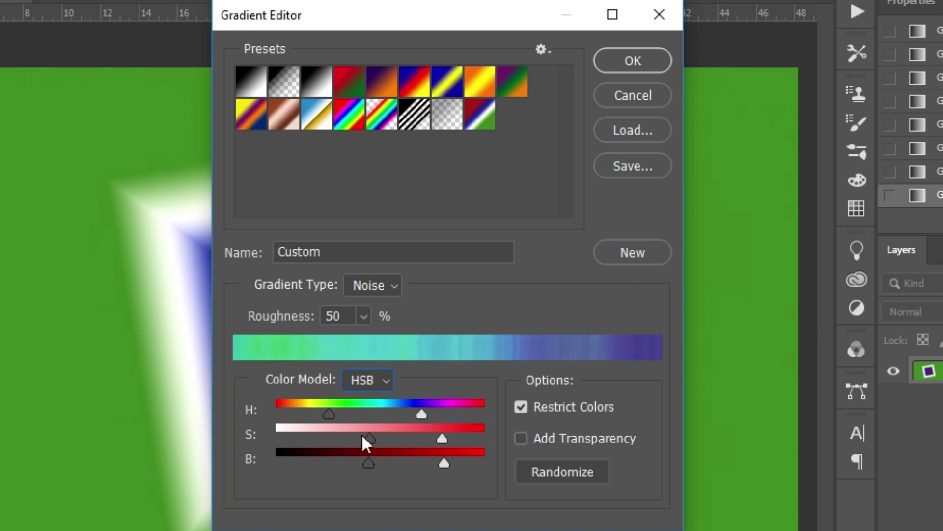
Step: Lower the saturation range and darken the brightness range for a teal-to-indigo bar
left_click_drag(367, 437, 352, 437)
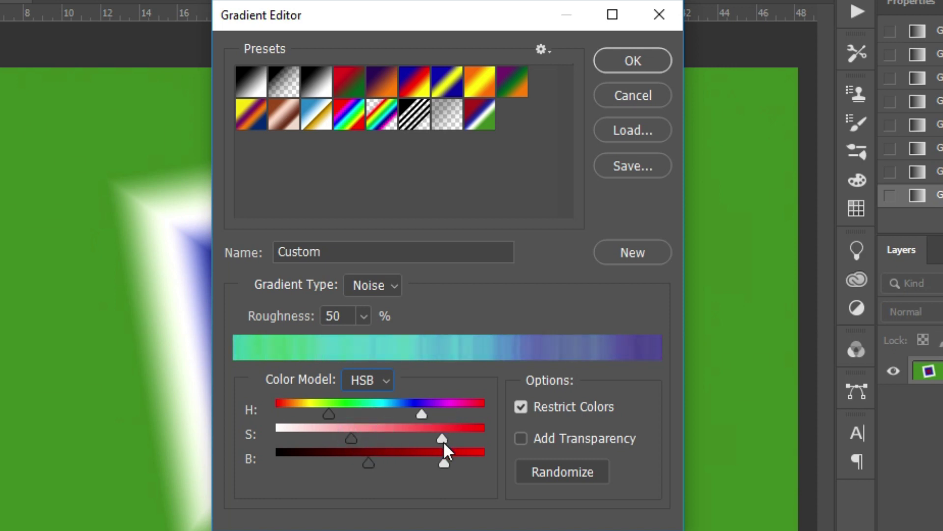
left_click_drag(443, 441, 456, 461)
left_click_drag(369, 464, 352, 462)
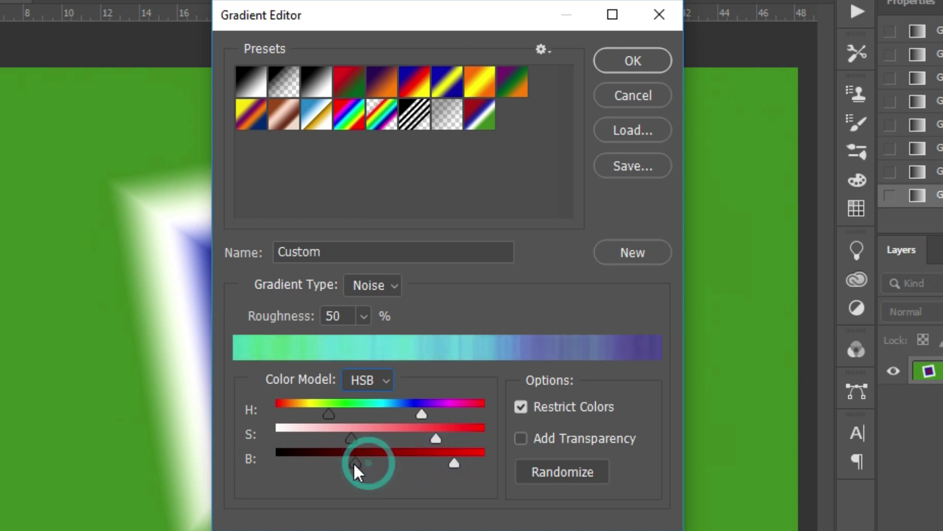
left_click_drag(454, 463, 427, 463)
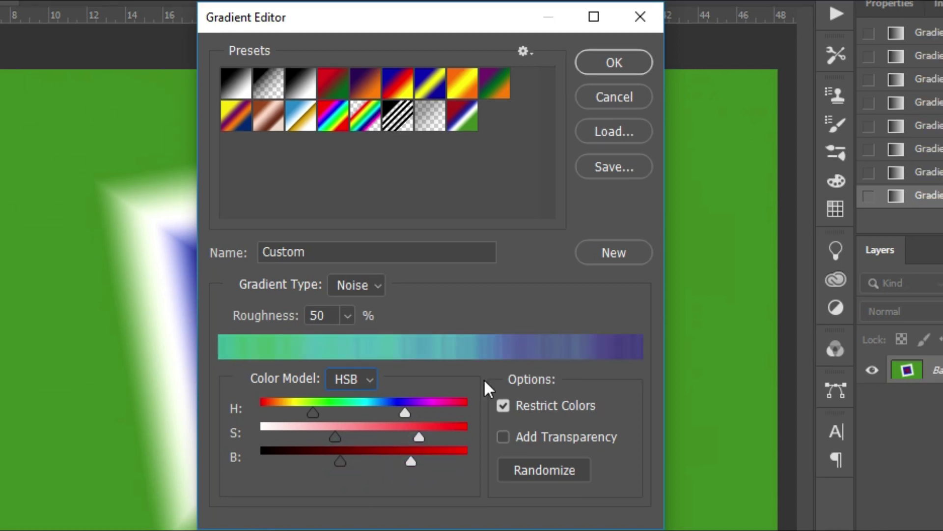
Step: Re-randomize the noise gradient until it settles on a blue, teal and green mix
left_click(544, 468)
left_click(544, 469)
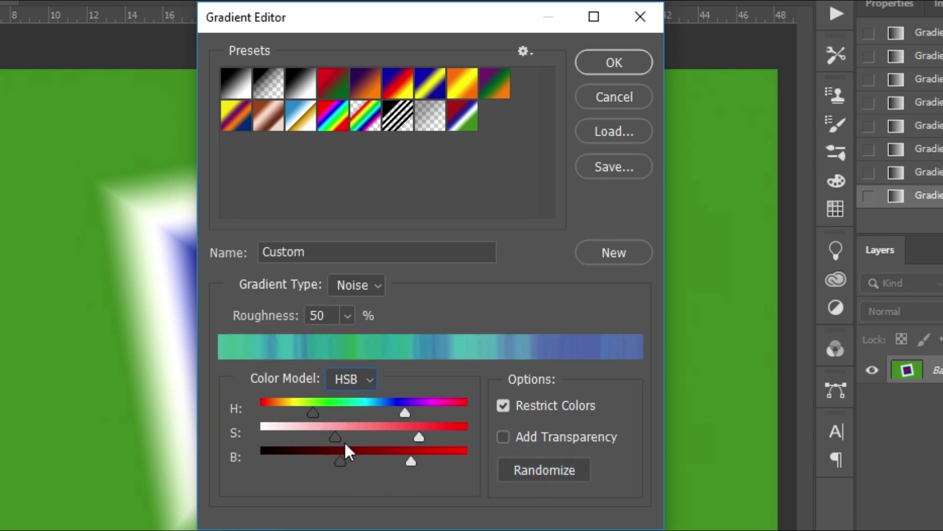
left_click(549, 464)
left_click(549, 467)
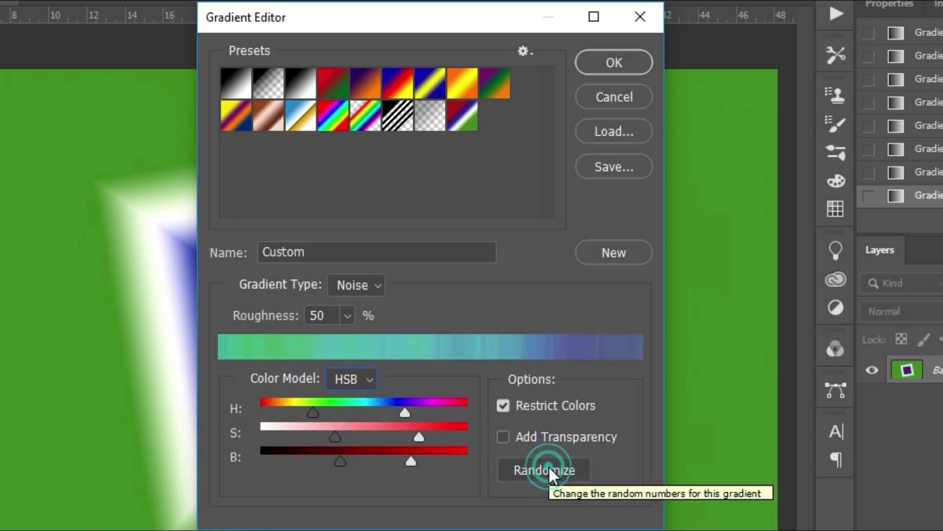
left_click(548, 465)
left_click(548, 465)
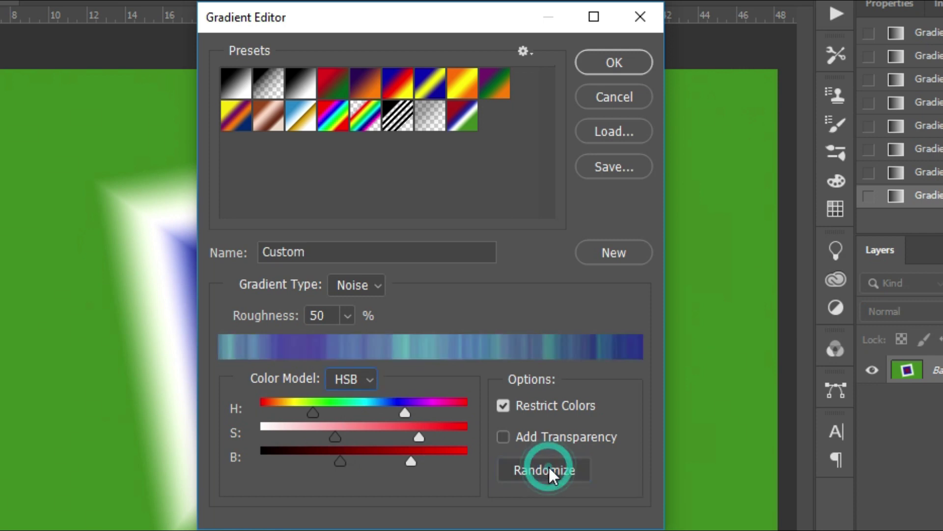
left_click(549, 465)
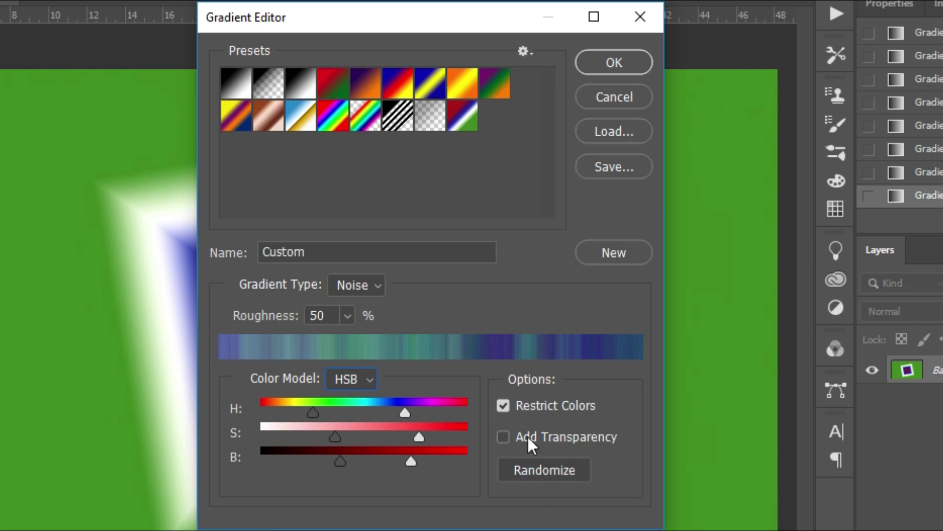
Step: Try Add Transparency on the noise gradient, then turn it back off
left_click(503, 435)
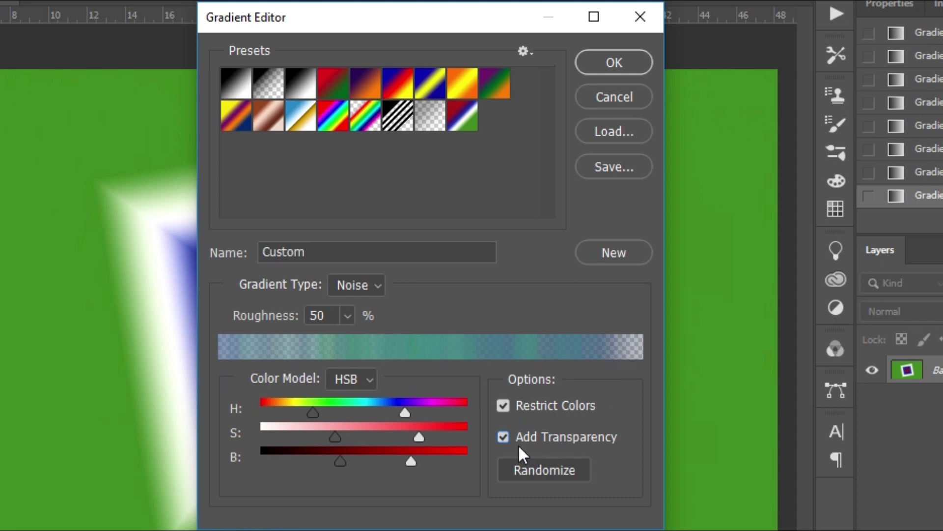
left_click(502, 437)
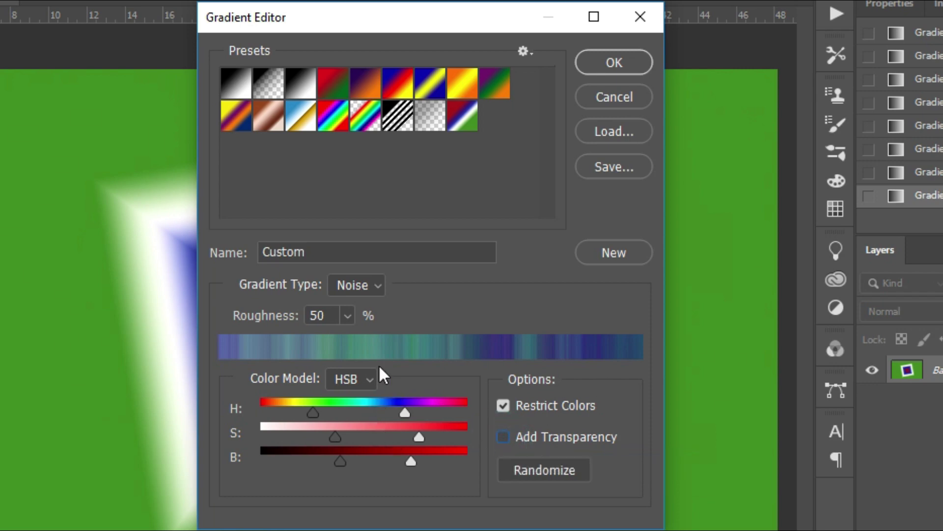
left_click(347, 319)
Step: Raise roughness to 76% and shift both ends of the hue range slightly right
left_click_drag(346, 340, 369, 338)
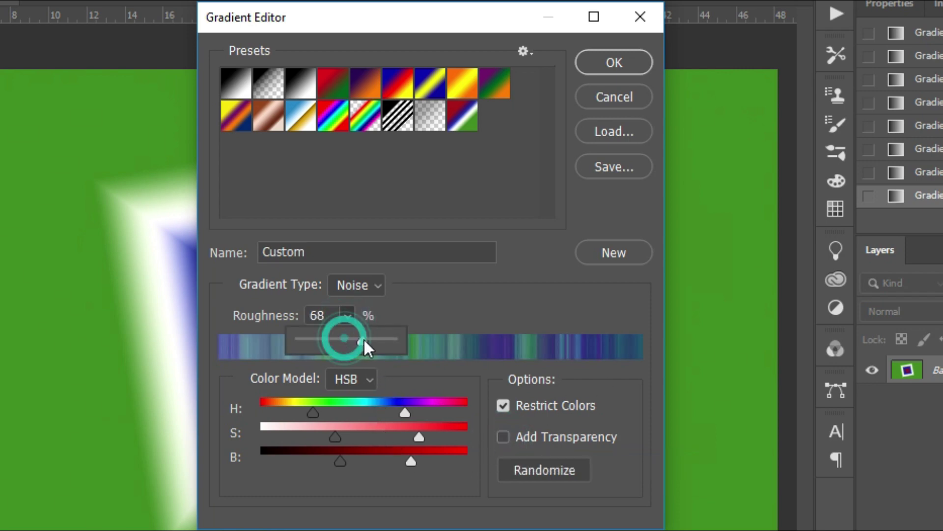
left_click_drag(405, 413, 411, 413)
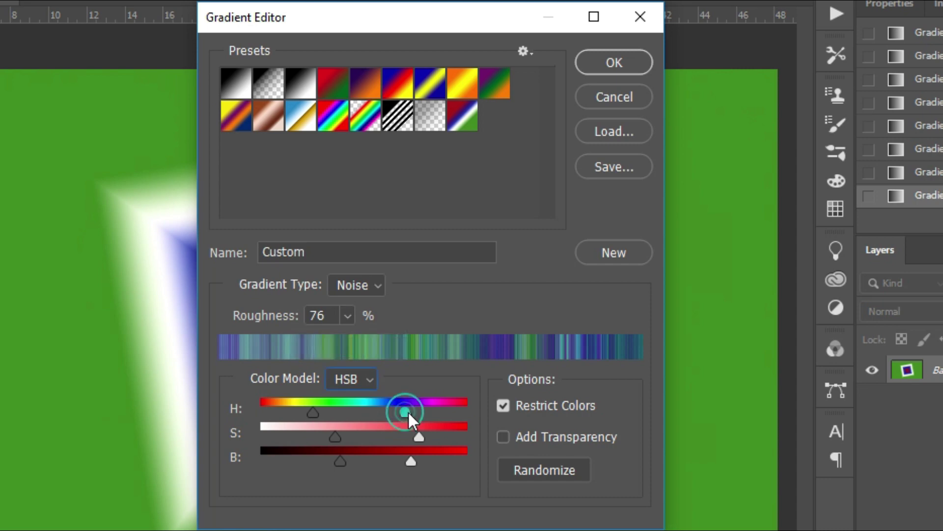
left_click_drag(315, 414, 323, 413)
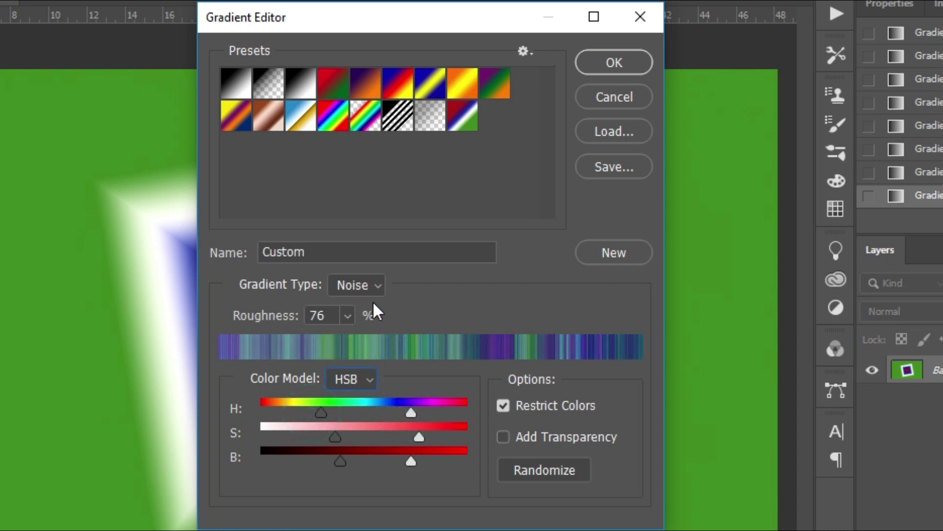
Step: Increase roughness to 100% and add the noise gradient as a new preset
left_click(348, 316)
left_click_drag(349, 343, 421, 349)
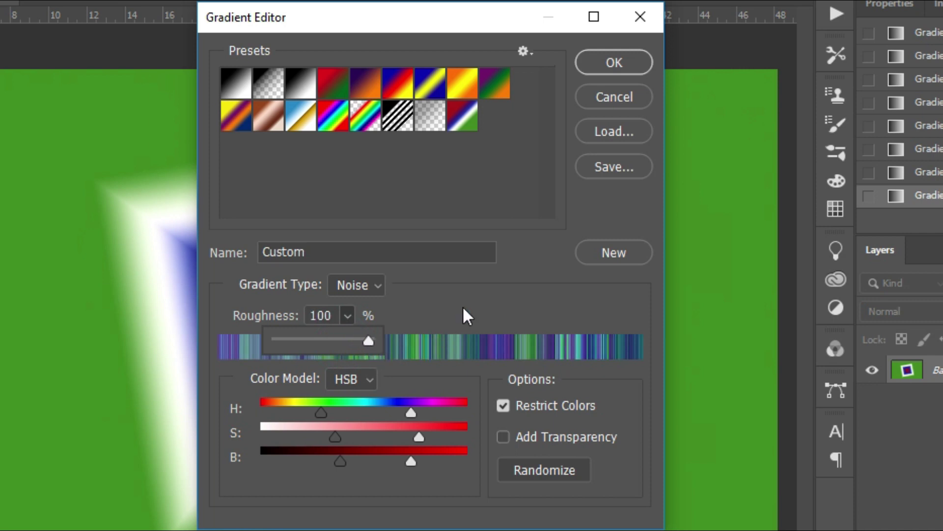
left_click(500, 298)
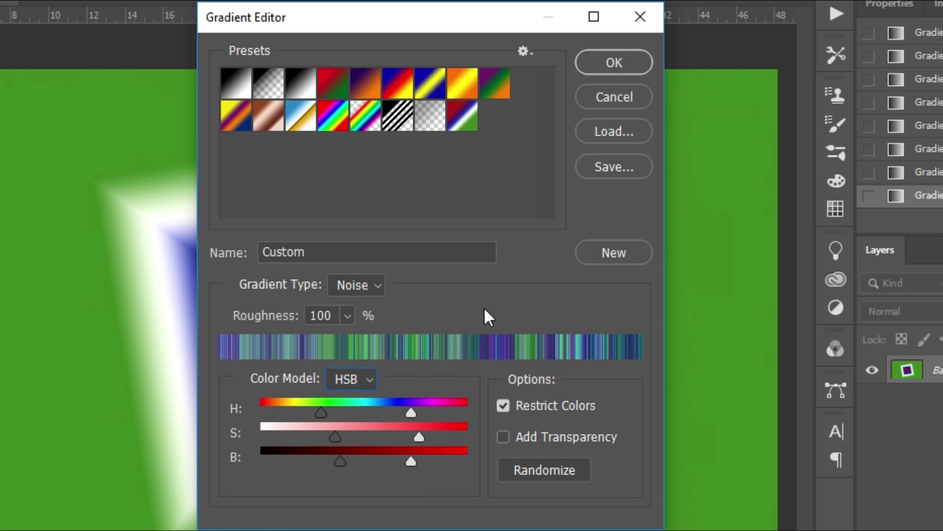
left_click(610, 252)
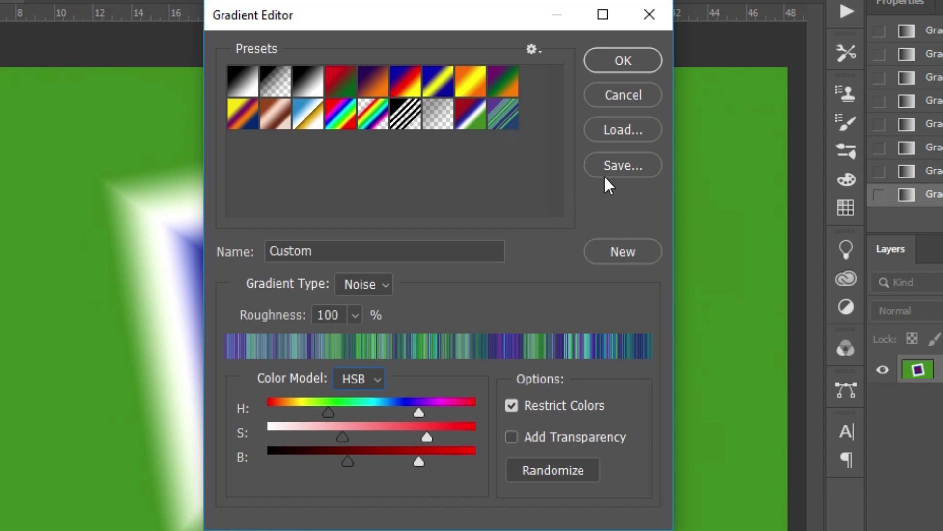
Step: Save the gradient presets to the Desktop as 'Untitled Gradients 001' .GRD file
left_click(620, 171)
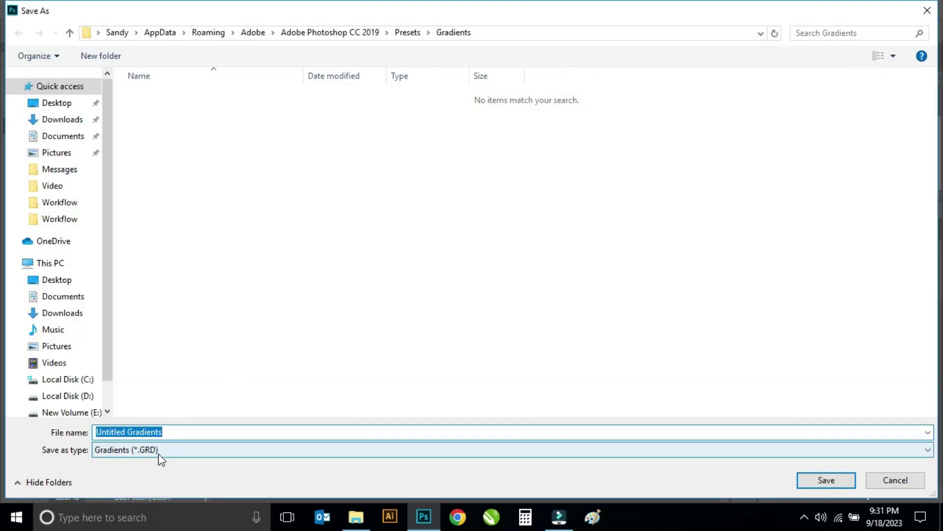
left_click(57, 103)
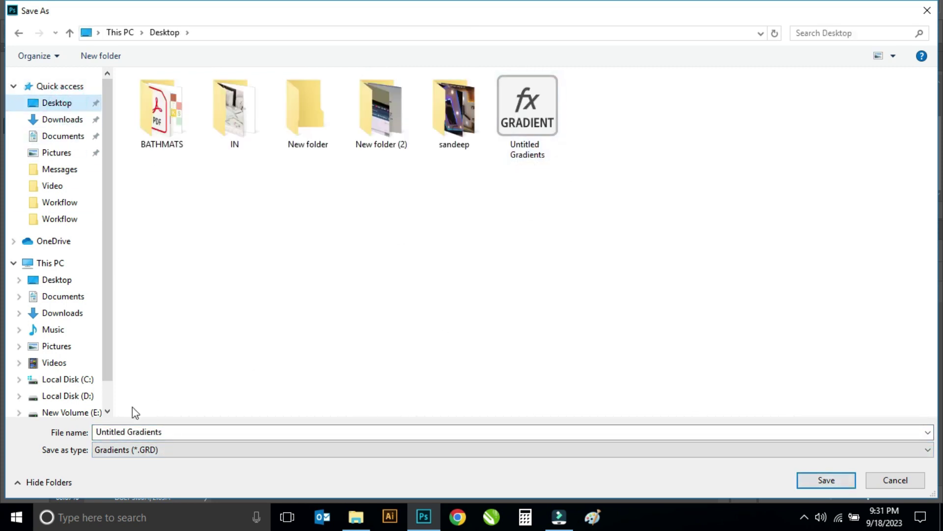
left_click(180, 432)
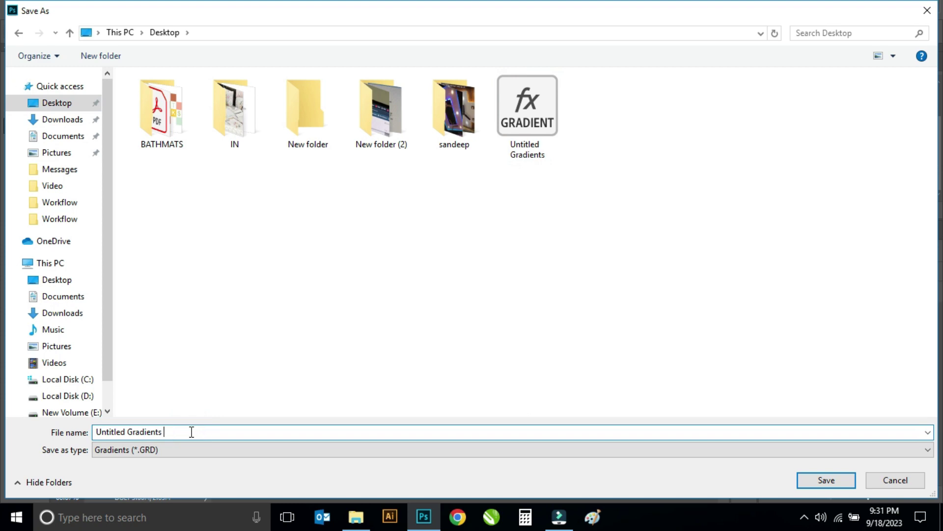
type("001")
left_click(810, 484)
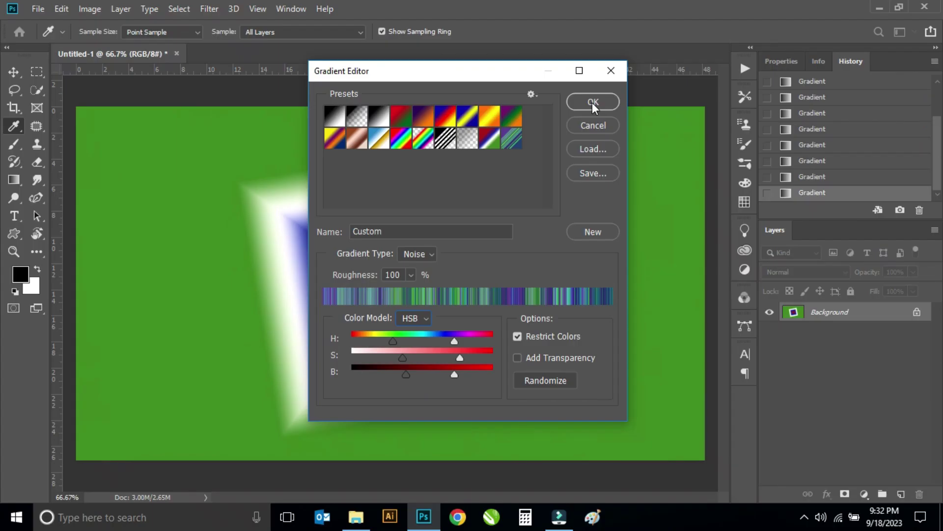
Step: Accept the gradient and fill the canvas with a diamond noise gradient
left_click(595, 100)
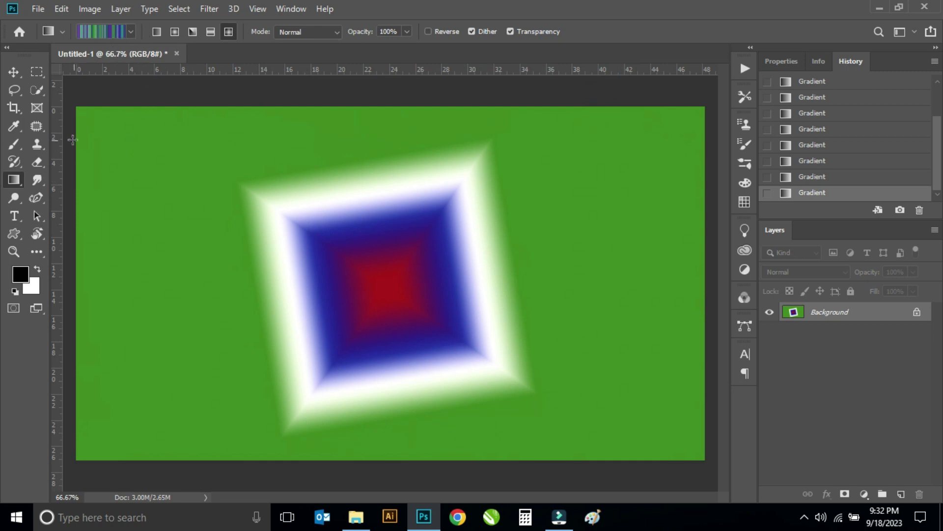
left_click_drag(75, 141, 519, 165)
left_click_drag(661, 157, 660, 158)
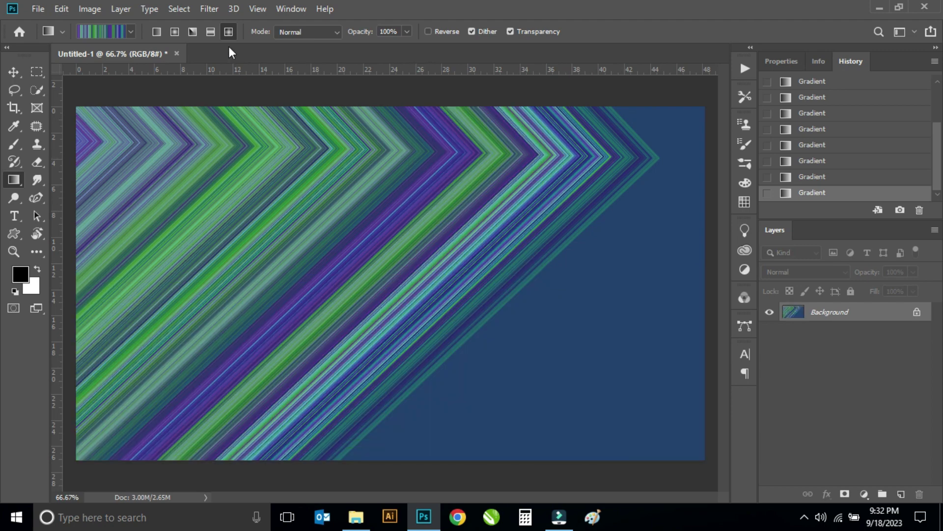
left_click_drag(186, 193, 295, 297)
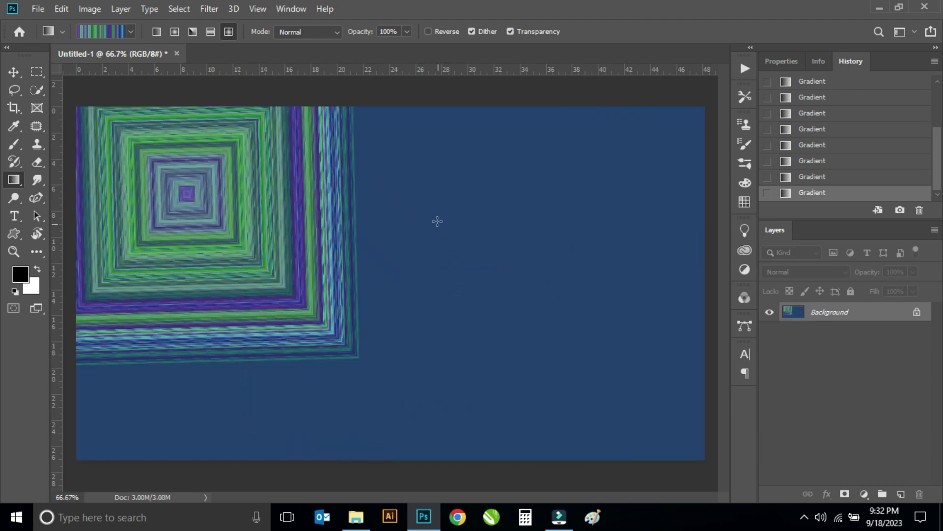
left_click_drag(438, 222, 645, 441)
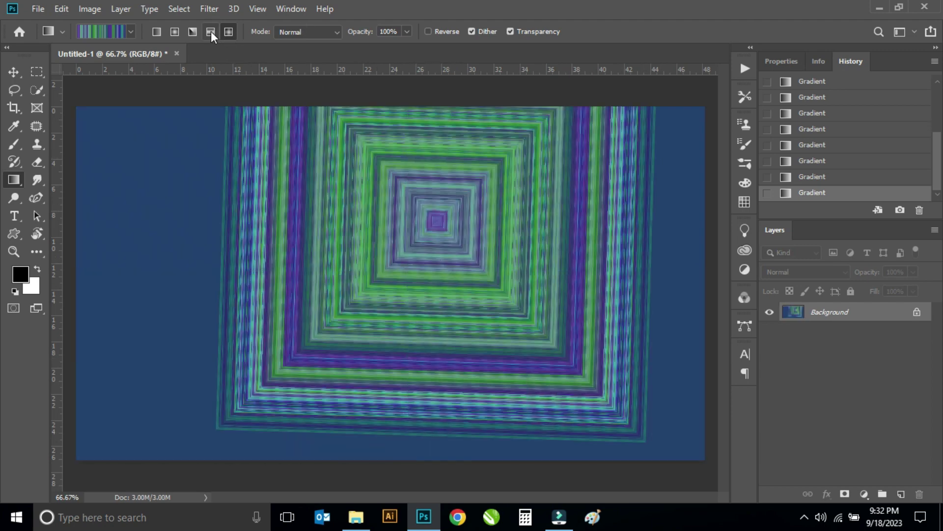
Step: Fill the canvas with the noise gradient in linear and then radial style
left_click(157, 31)
left_click_drag(127, 269, 674, 266)
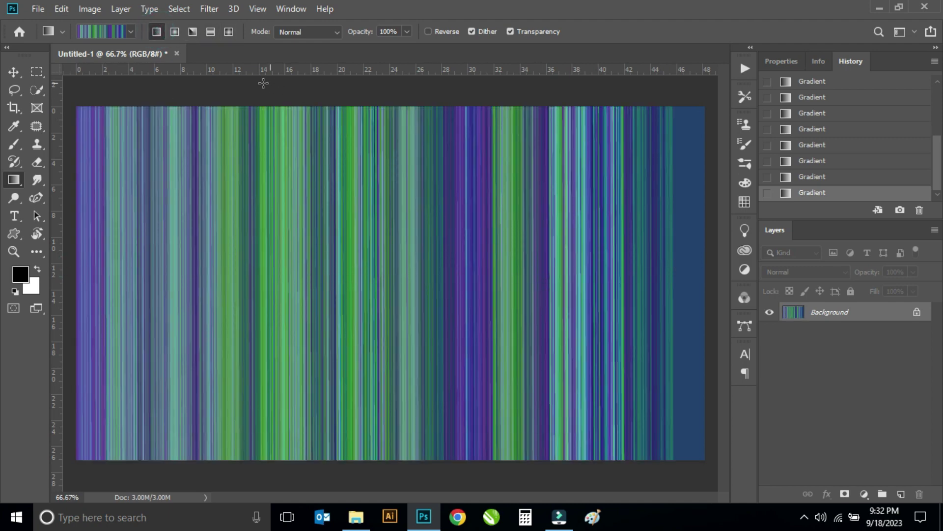
left_click(174, 31)
mouse_move(149, 198)
left_mouse_down()
mouse_move(410, 251)
mouse_move(614, 388)
left_mouse_up()
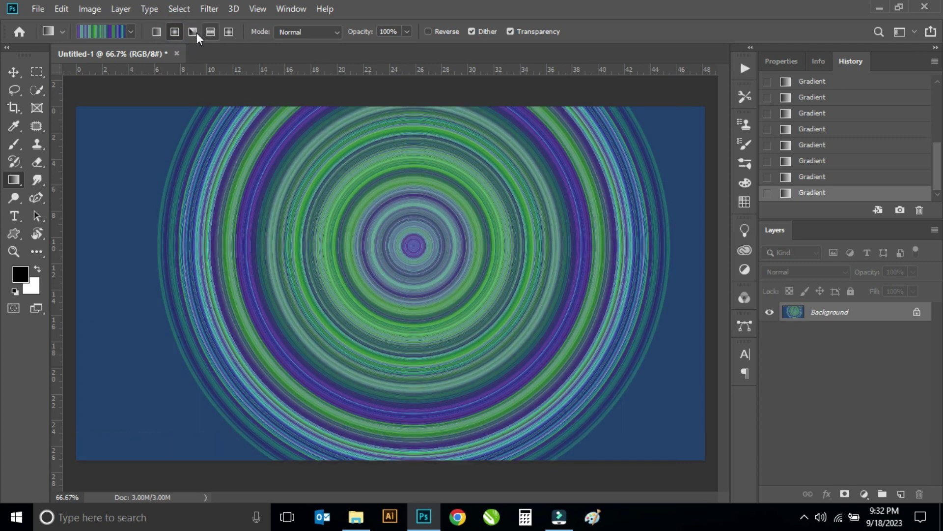
Step: Fill the canvas with the noise gradient in angle and then reflected style
left_click(191, 31)
left_click_drag(217, 164, 462, 387)
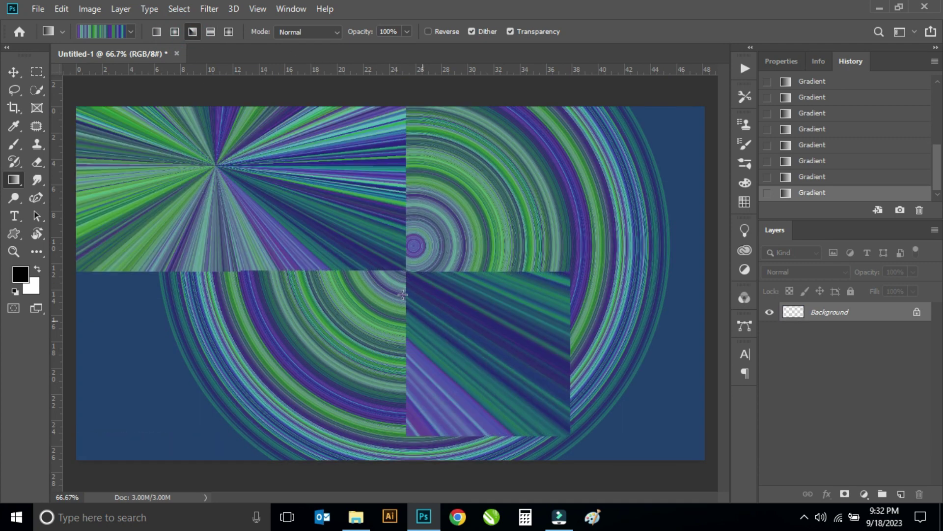
left_click_drag(362, 249, 483, 318)
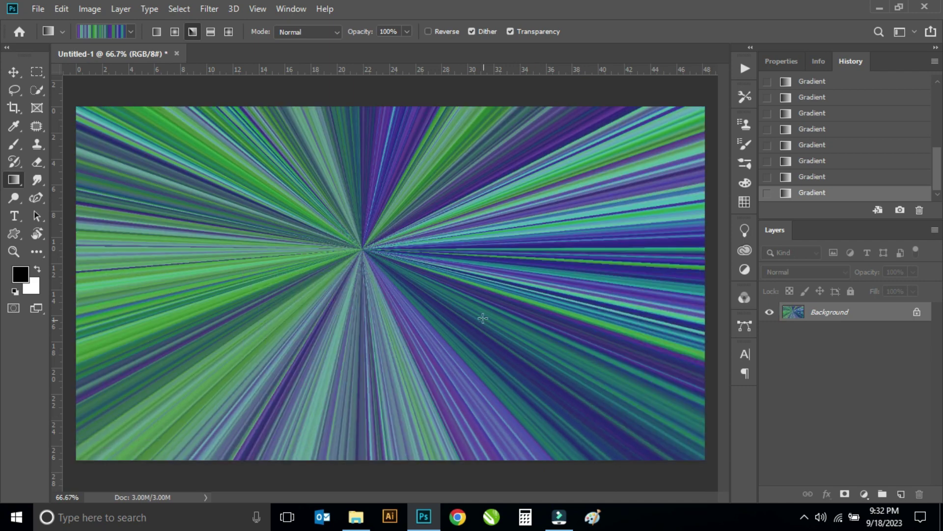
left_click(209, 32)
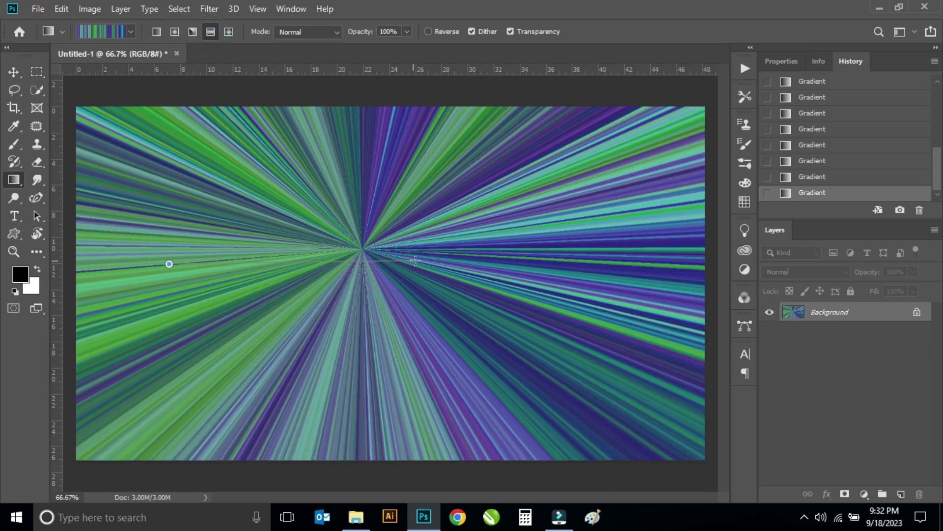
left_click_drag(416, 261, 670, 275)
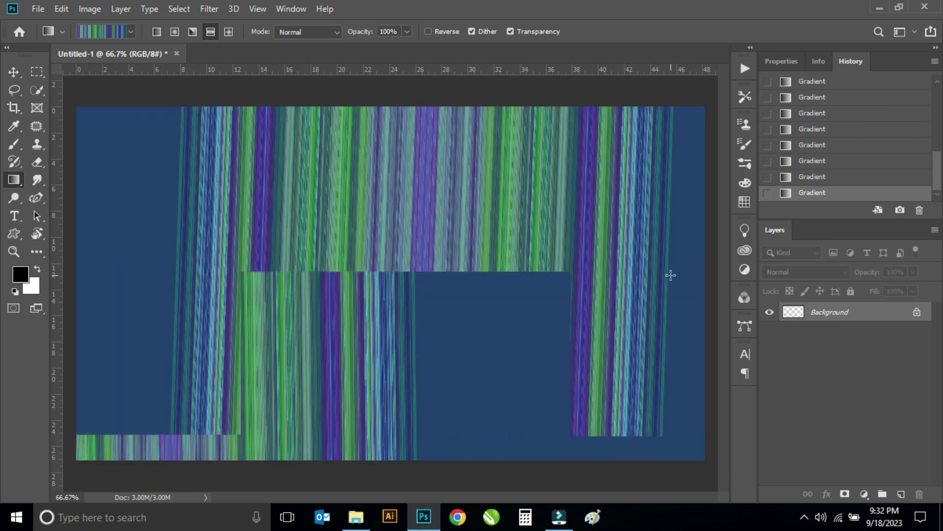